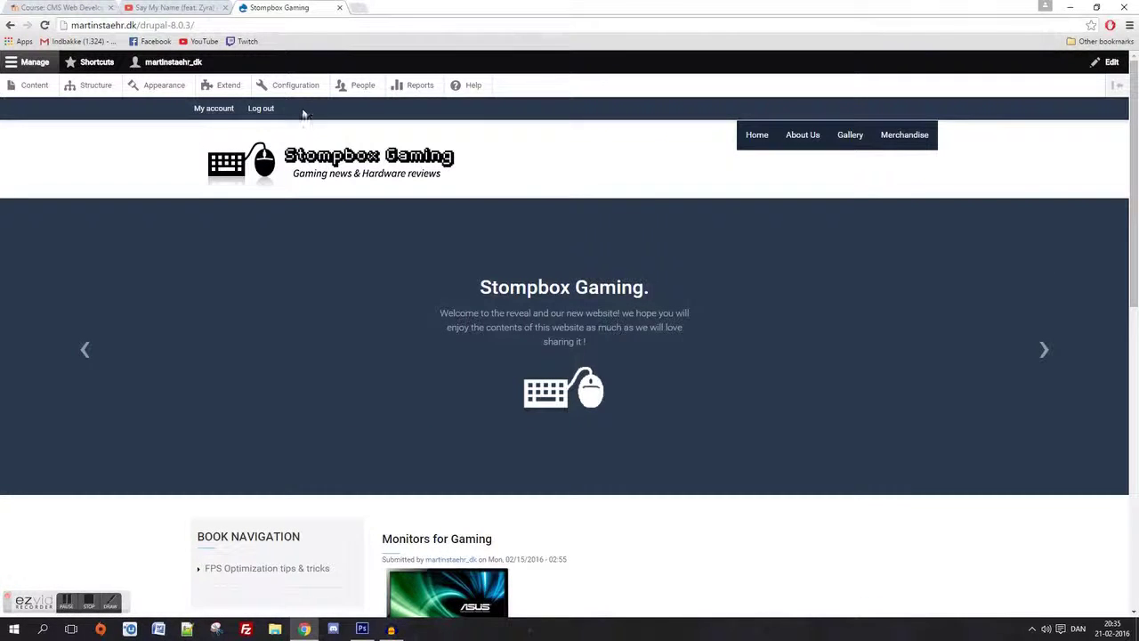
- Open the site's module list and filter it by "meta" to check the Metatag and Metatag: Open Graph modules
{"action": "left_click", "coordinate": [224, 84]}
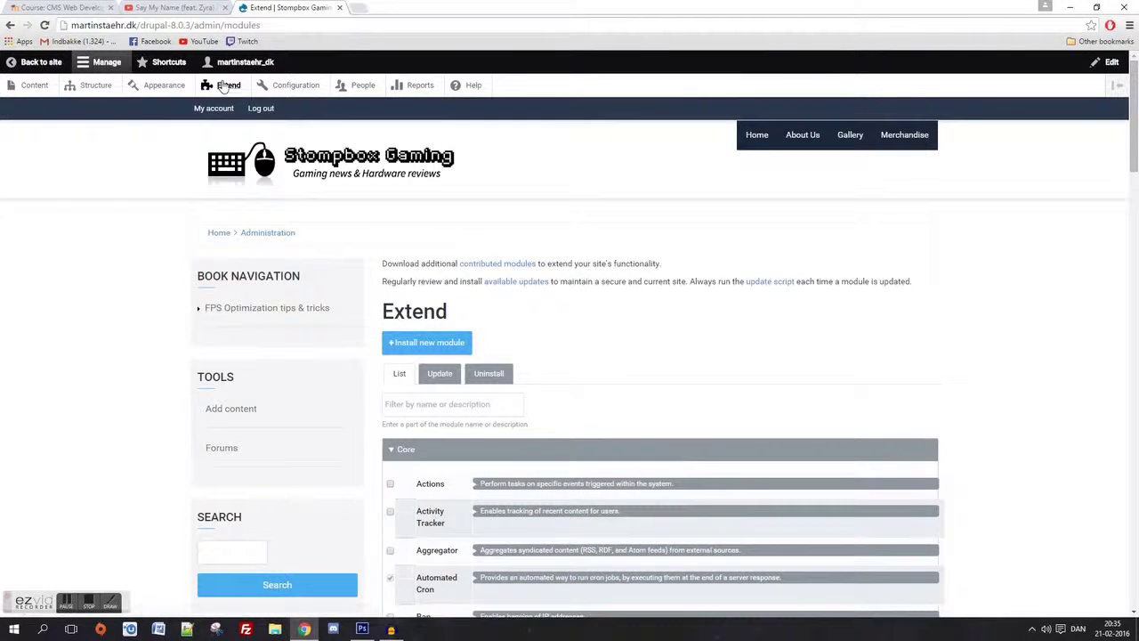
{"action": "scroll", "coordinate": [575, 343], "scroll_direction": "down", "scroll_amount": 1}
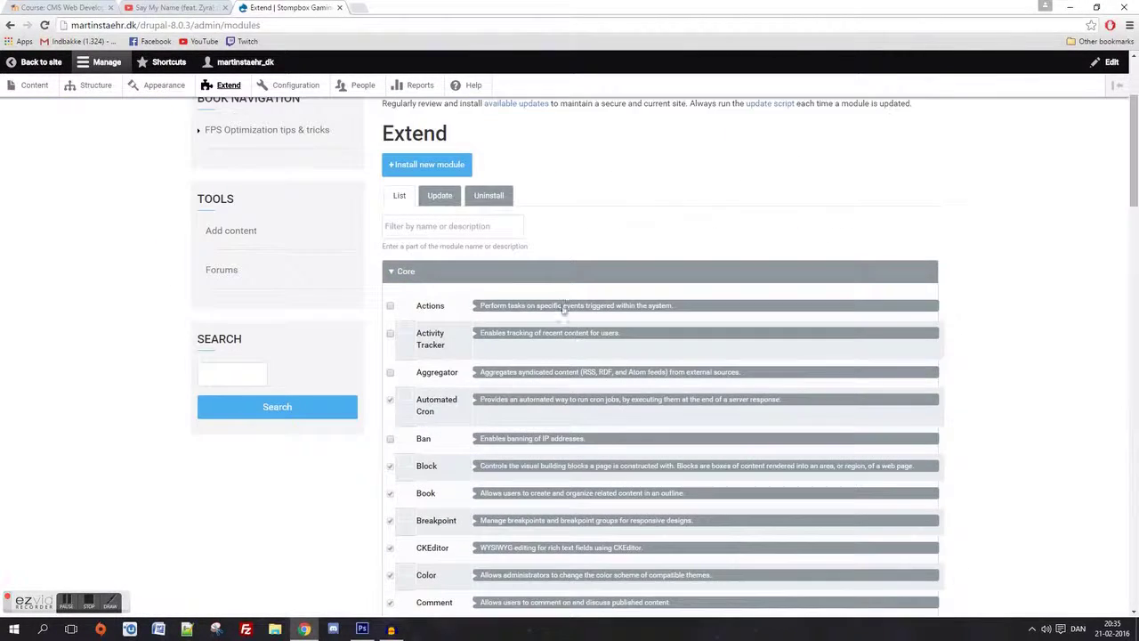
{"action": "left_click", "coordinate": [479, 227]}
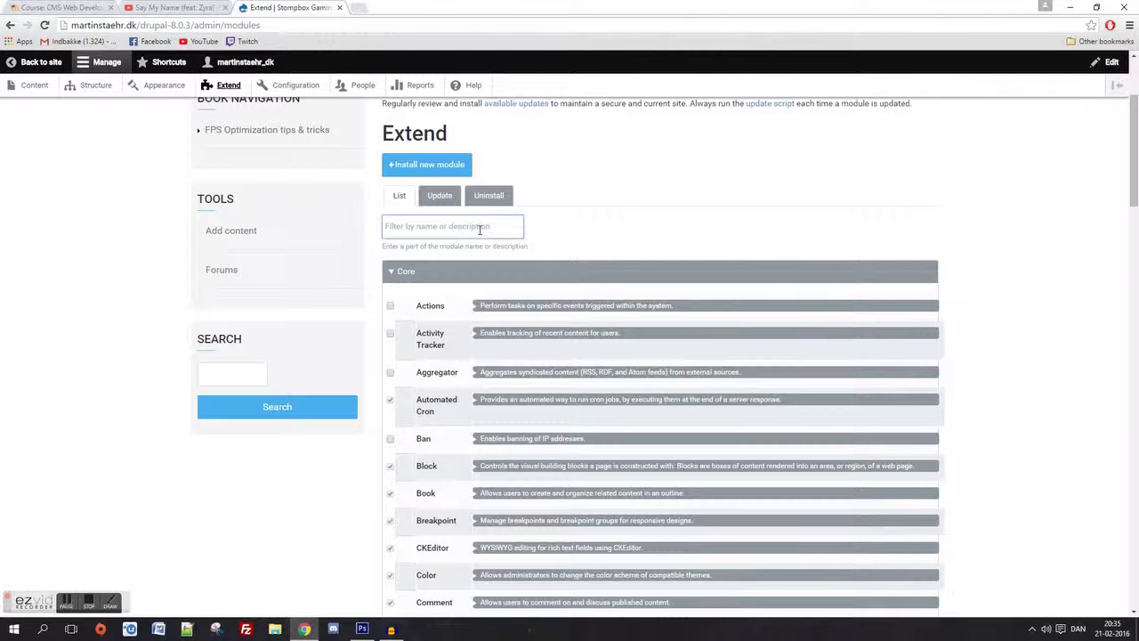
{"action": "type", "text": "meta"}
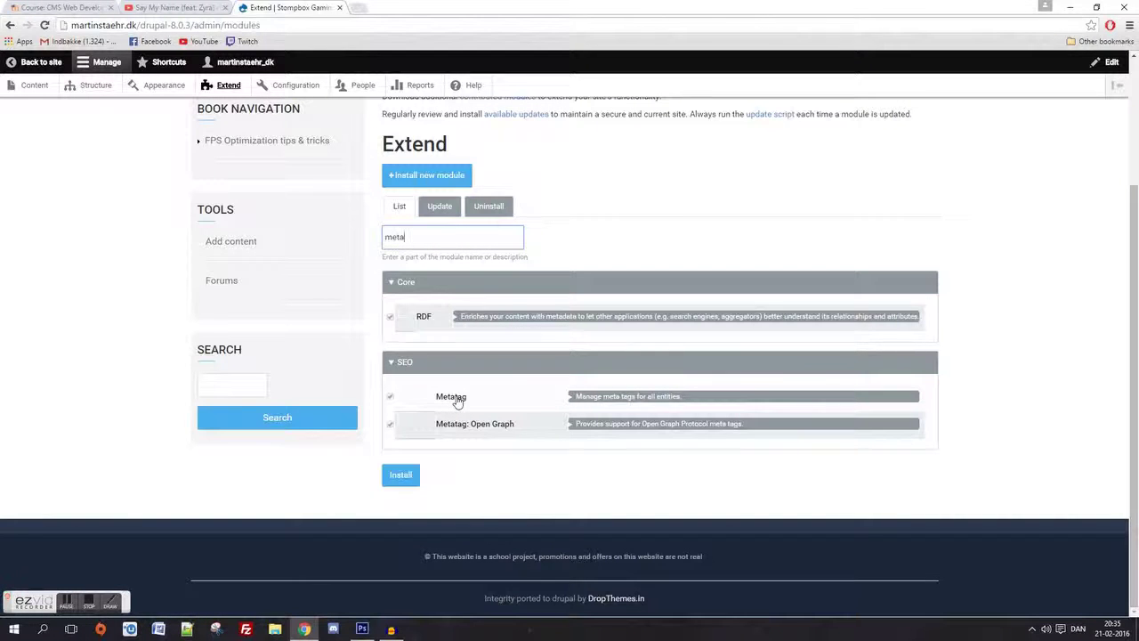
{"action": "right_click", "coordinate": [501, 428]}
{"action": "left_click", "coordinate": [501, 428]}
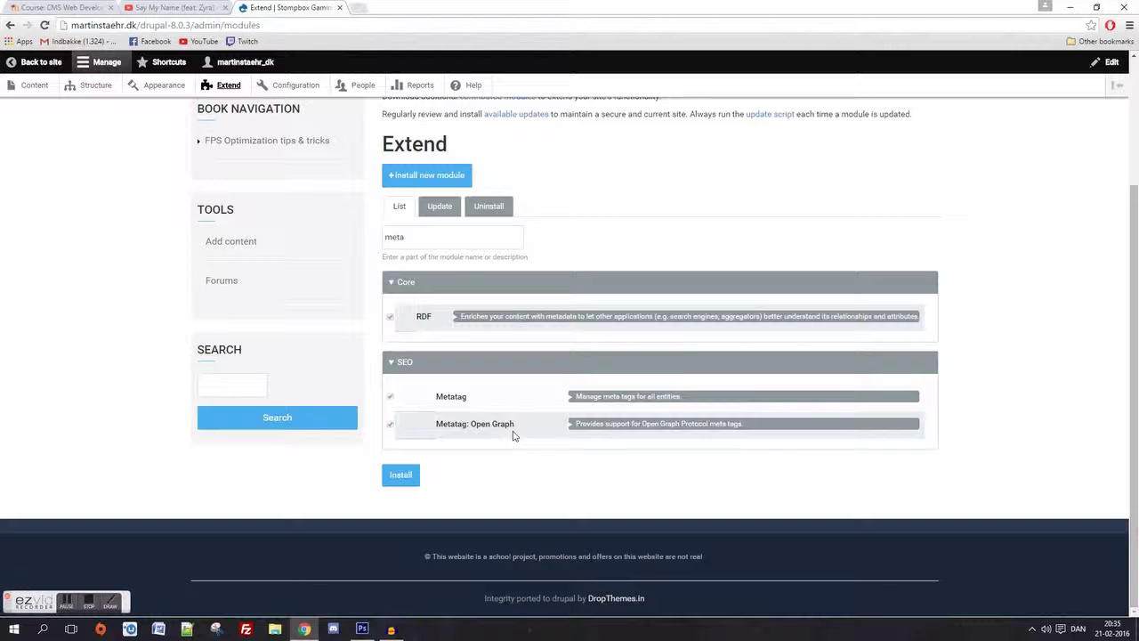
{"action": "scroll", "coordinate": [514, 442], "scroll_direction": "up", "scroll_amount": 2}
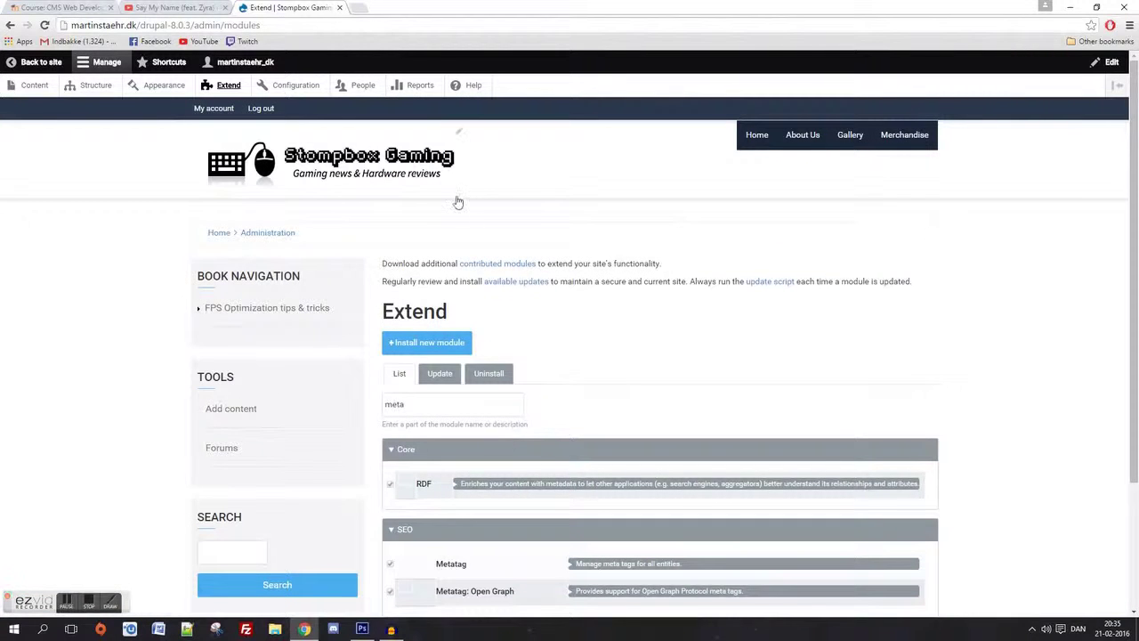
- Open the Metatag settings in the Search and metadata section of the site configuration
{"action": "left_click", "coordinate": [295, 92]}
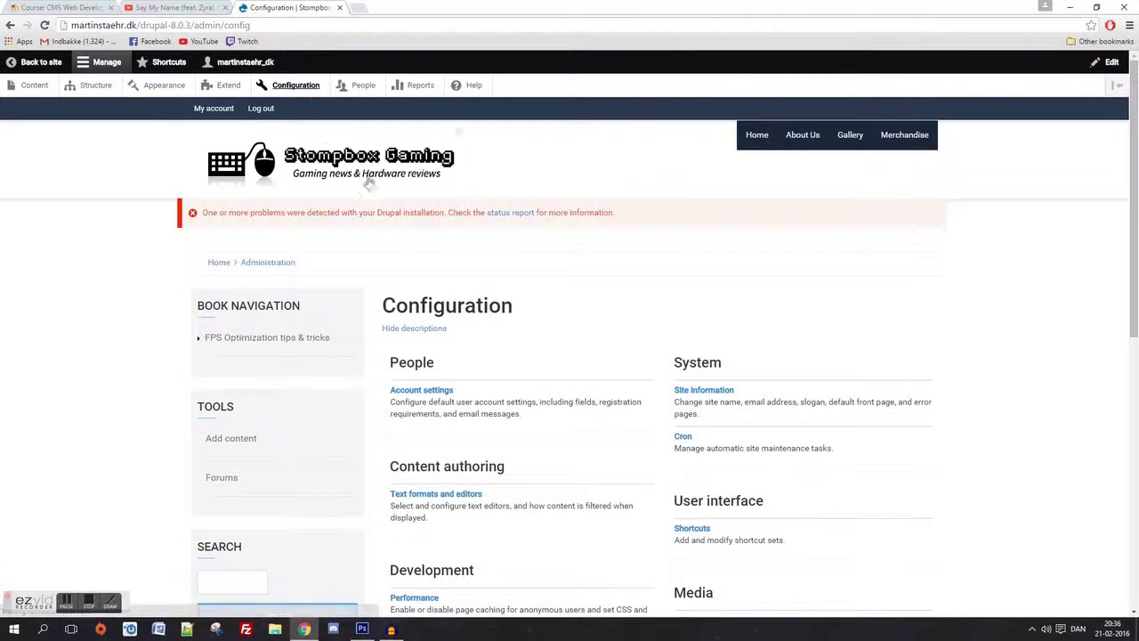
{"action": "scroll", "coordinate": [391, 205], "scroll_direction": "down", "scroll_amount": 4}
{"action": "scroll", "coordinate": [404, 216], "scroll_direction": "down", "scroll_amount": 2}
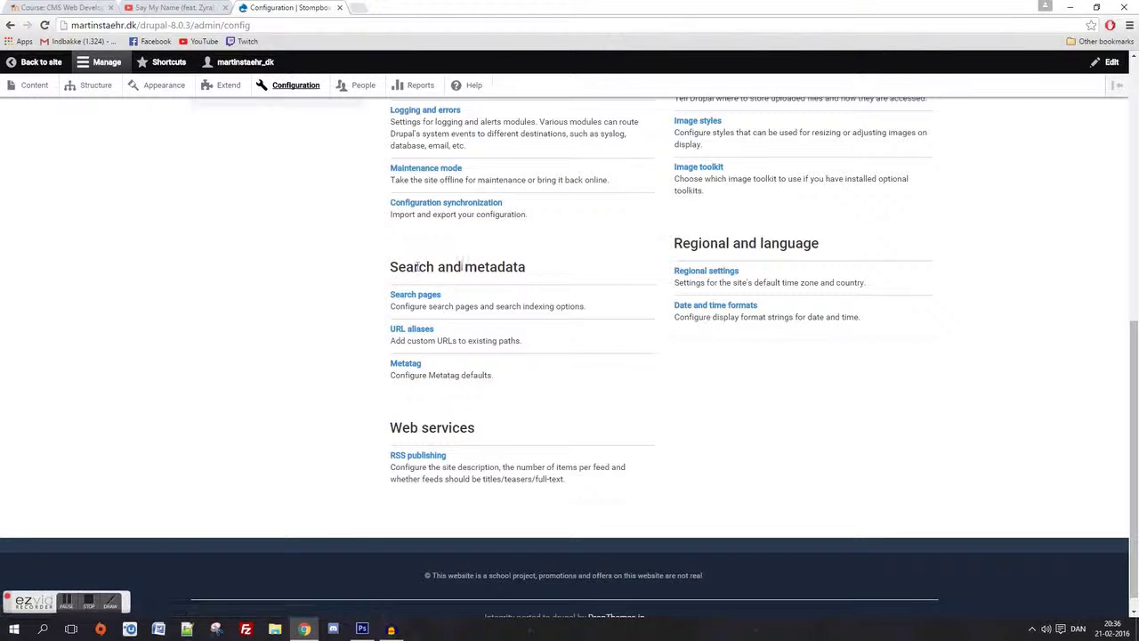
{"action": "left_click", "coordinate": [408, 367]}
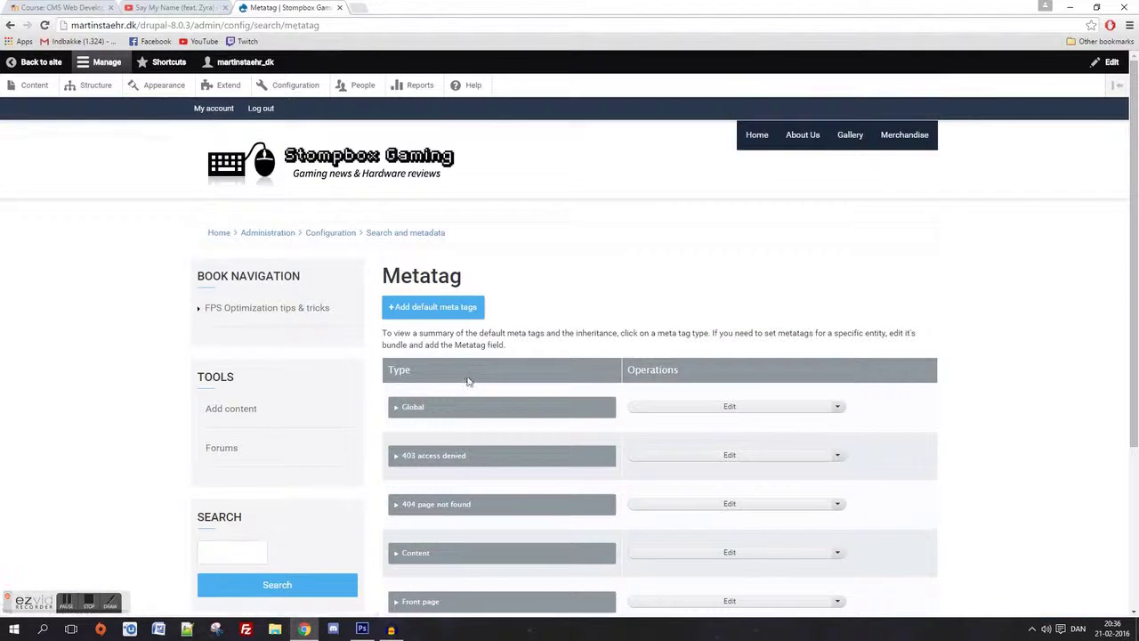
- Open the default meta tags of the Global type for editing
{"action": "scroll", "coordinate": [468, 381], "scroll_direction": "down", "scroll_amount": 2}
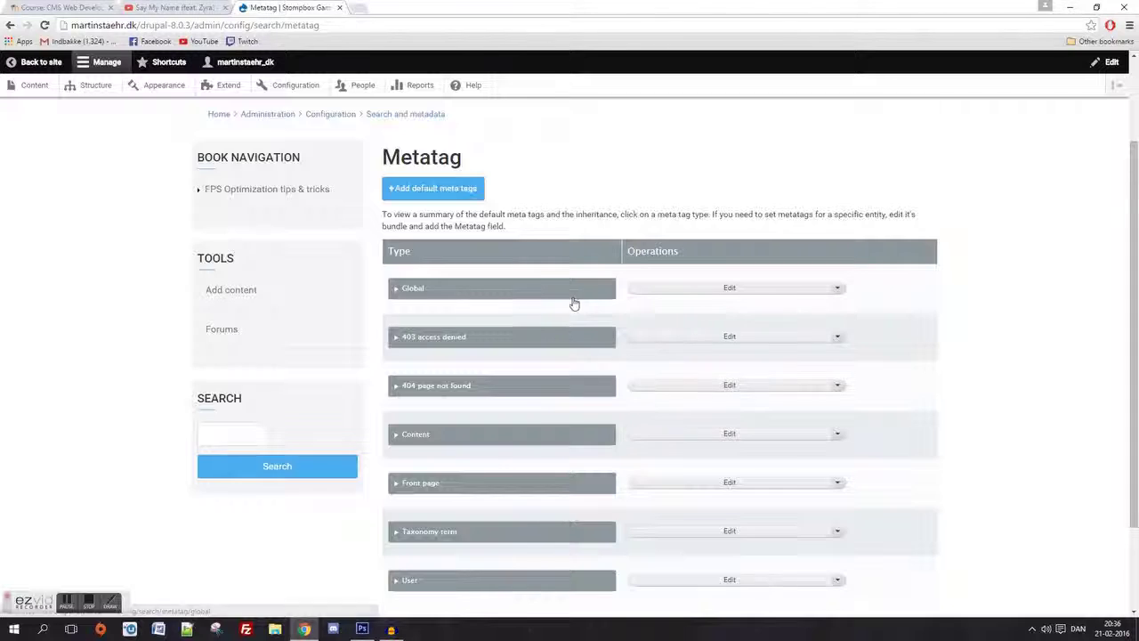
{"action": "scroll", "coordinate": [570, 287], "scroll_direction": "down", "scroll_amount": 1}
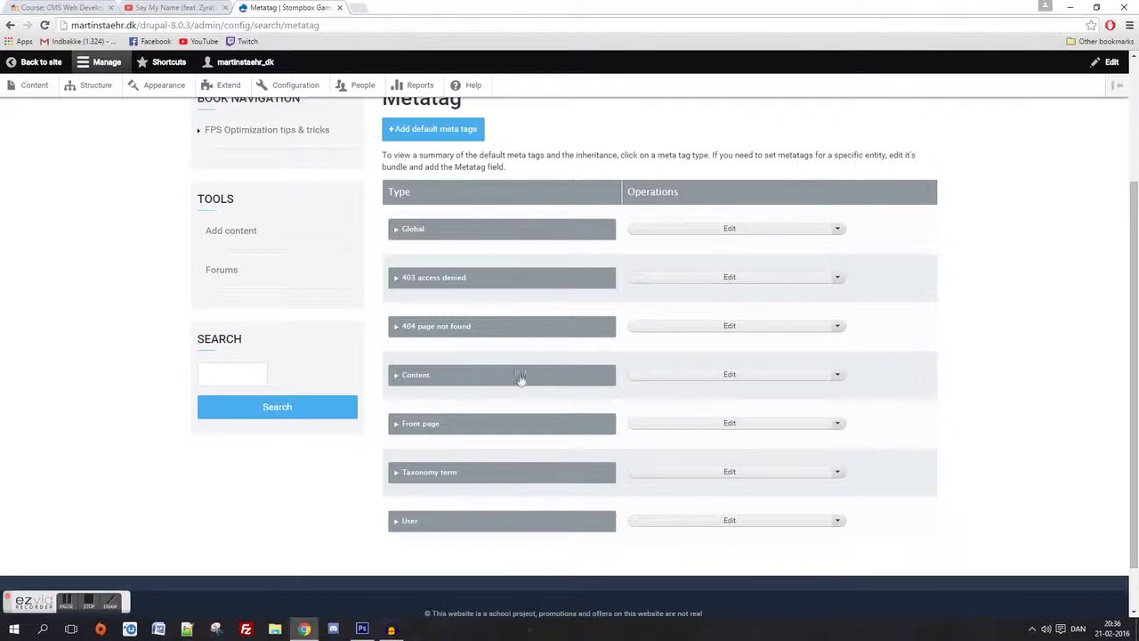
{"action": "left_click", "coordinate": [720, 231]}
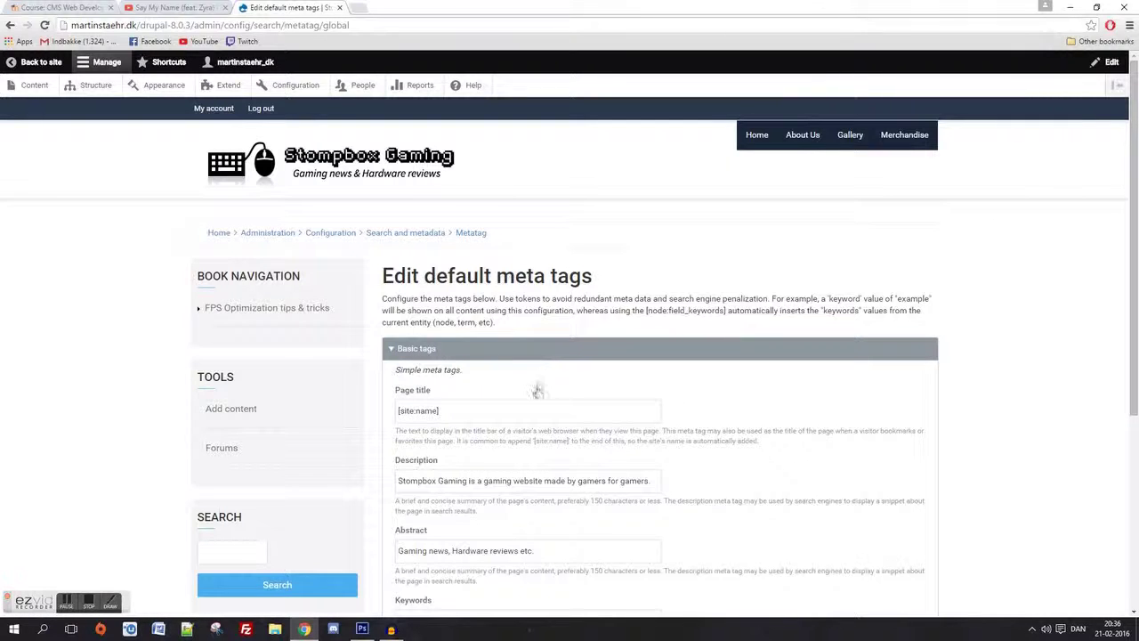
- Examine the Page title and Description fields of the basic tags, along with the help texts for Description and Keywords
{"action": "scroll", "coordinate": [534, 394], "scroll_direction": "down", "scroll_amount": 1}
{"action": "left_click", "coordinate": [444, 292]}
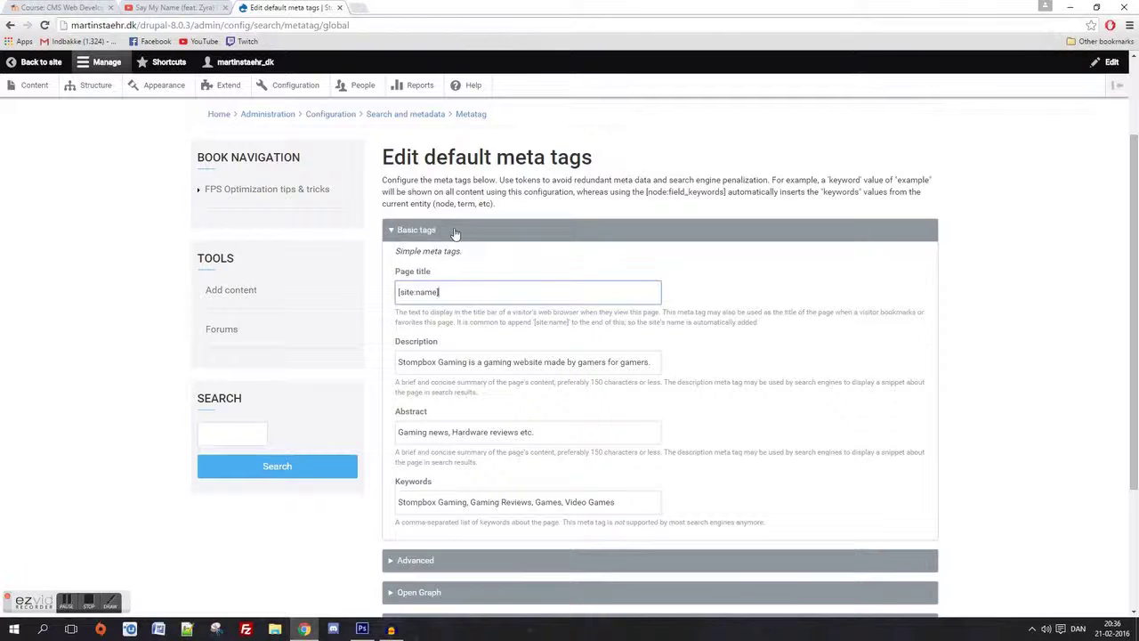
{"action": "left_click", "coordinate": [452, 296]}
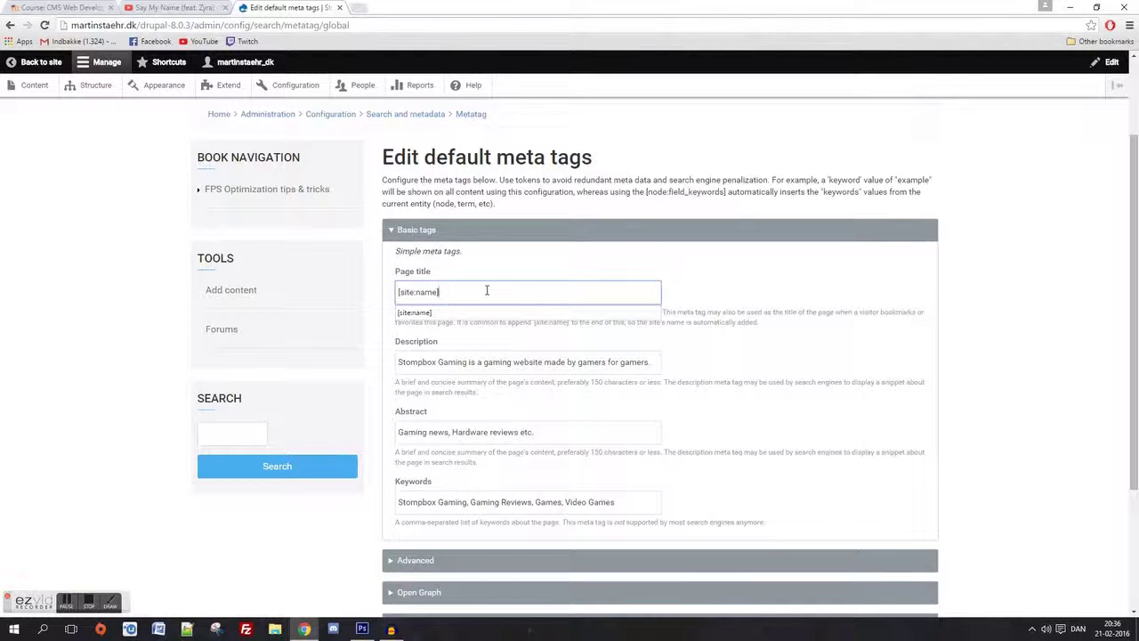
{"action": "left_click", "coordinate": [545, 366]}
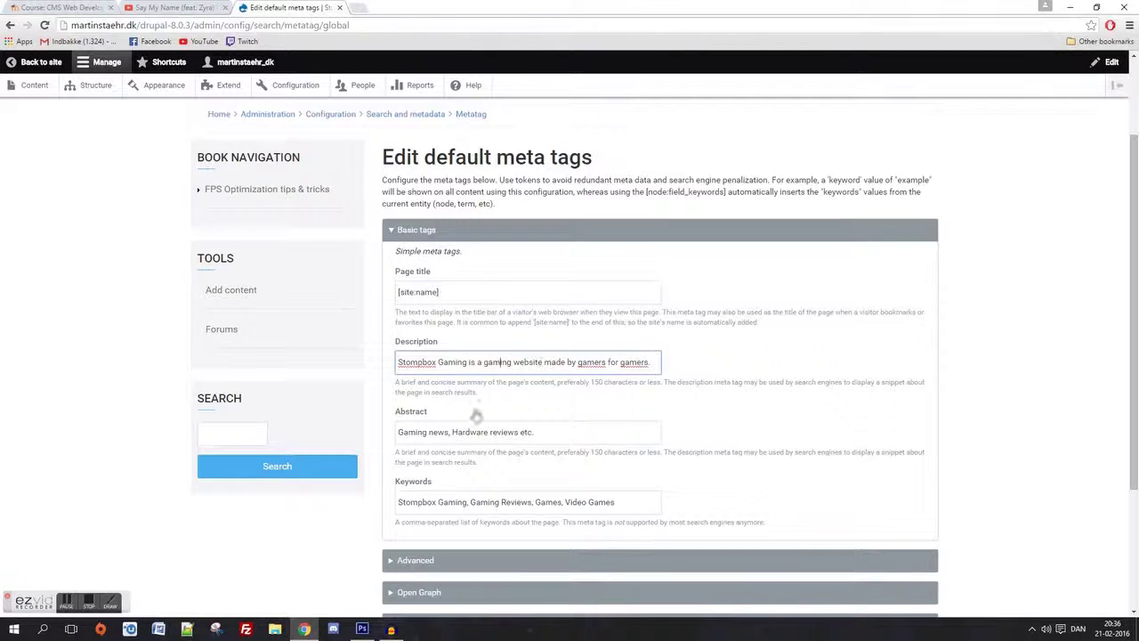
{"action": "left_click", "coordinate": [403, 523]}
{"action": "left_click_drag", "start_coordinate": [403, 524], "coordinate": [621, 520]}
{"action": "left_click", "coordinate": [708, 469]}
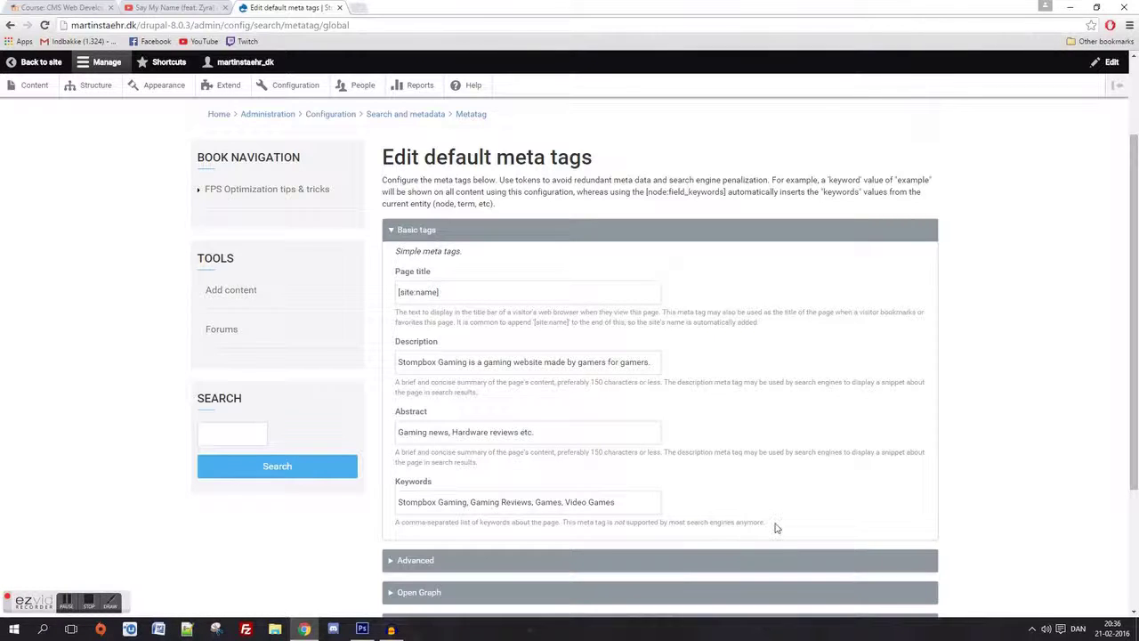
{"action": "left_click_drag", "start_coordinate": [478, 393], "coordinate": [397, 382]}
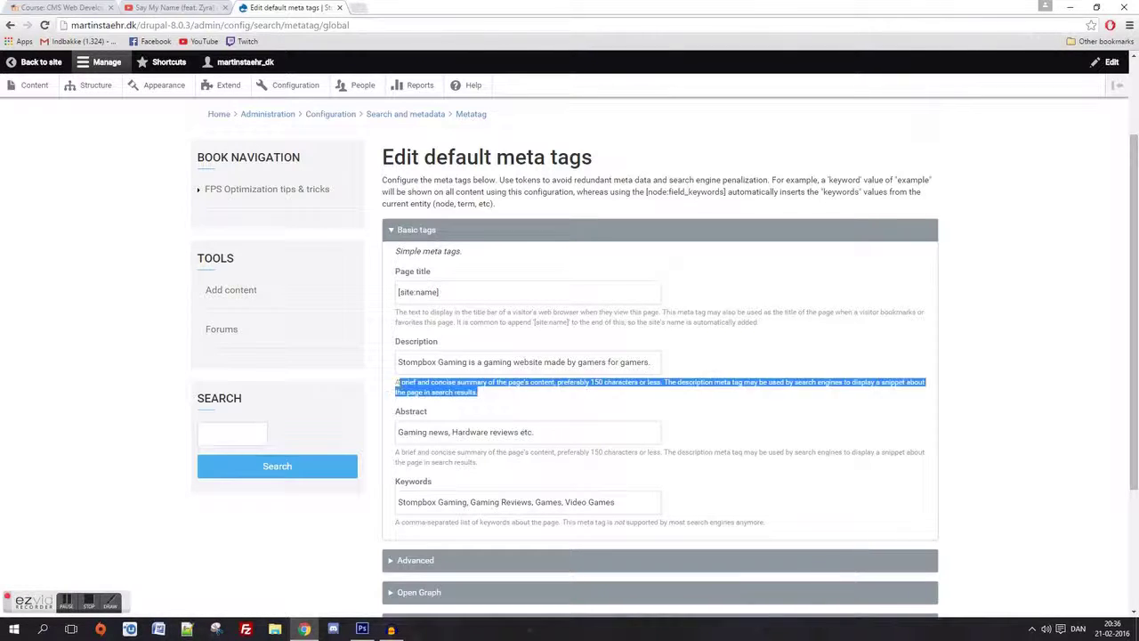
{"action": "left_click", "coordinate": [500, 403]}
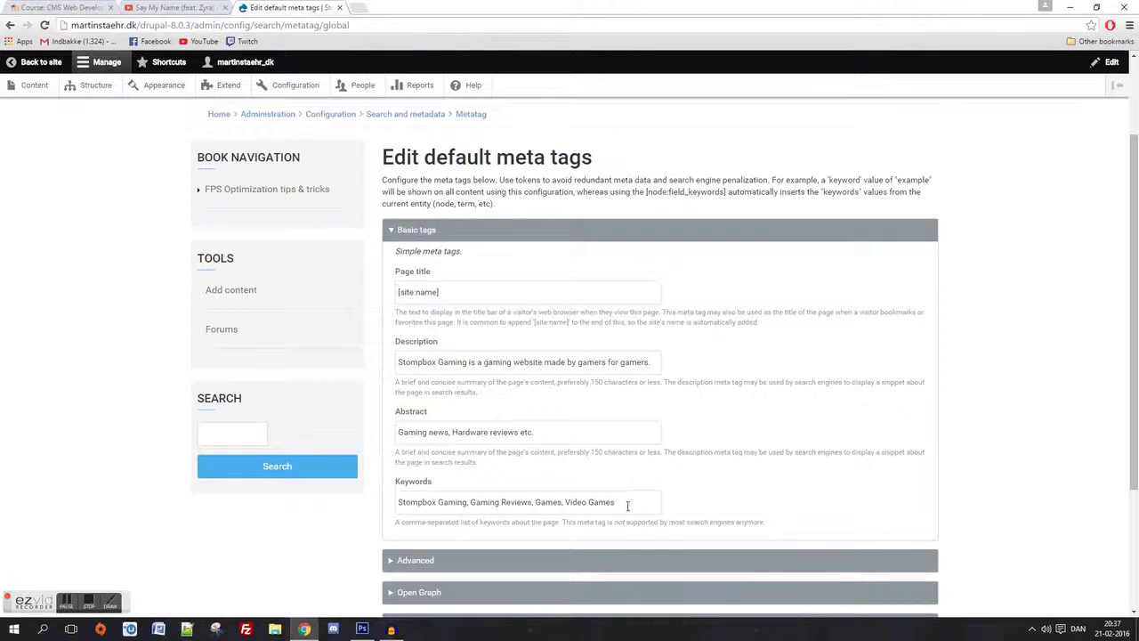
- Compare the Page title token with the browser title of the site's home page in a separate tab, and return to the meta tag form
{"action": "left_click_drag", "start_coordinate": [455, 294], "coordinate": [337, 296]}
{"action": "left_click", "coordinate": [450, 294]}
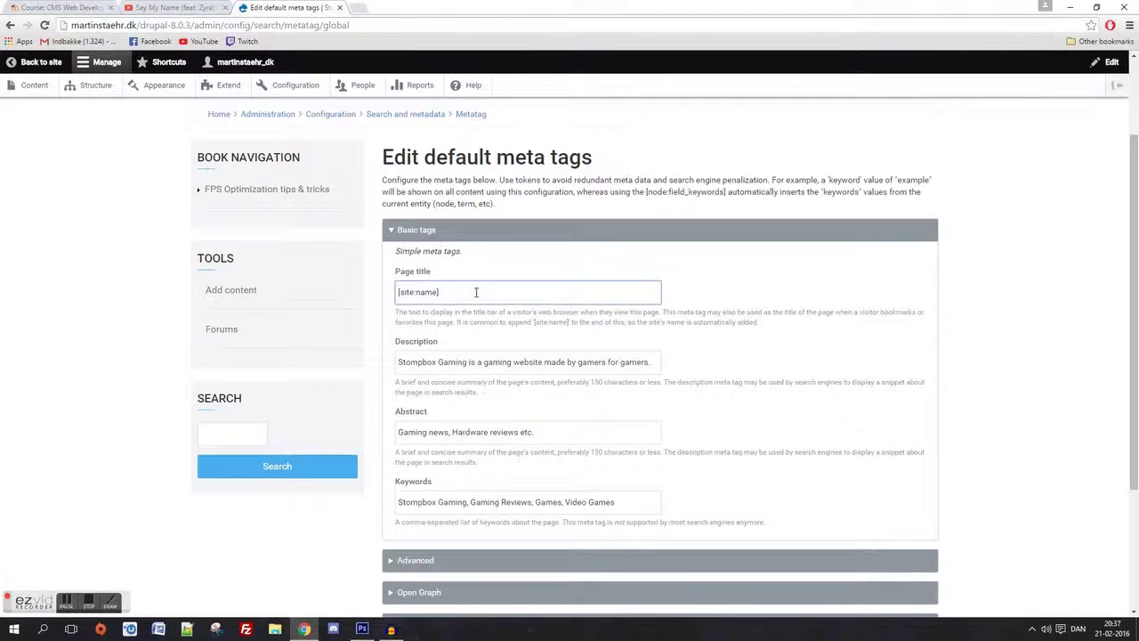
{"action": "middle_click", "coordinate": [40, 62]}
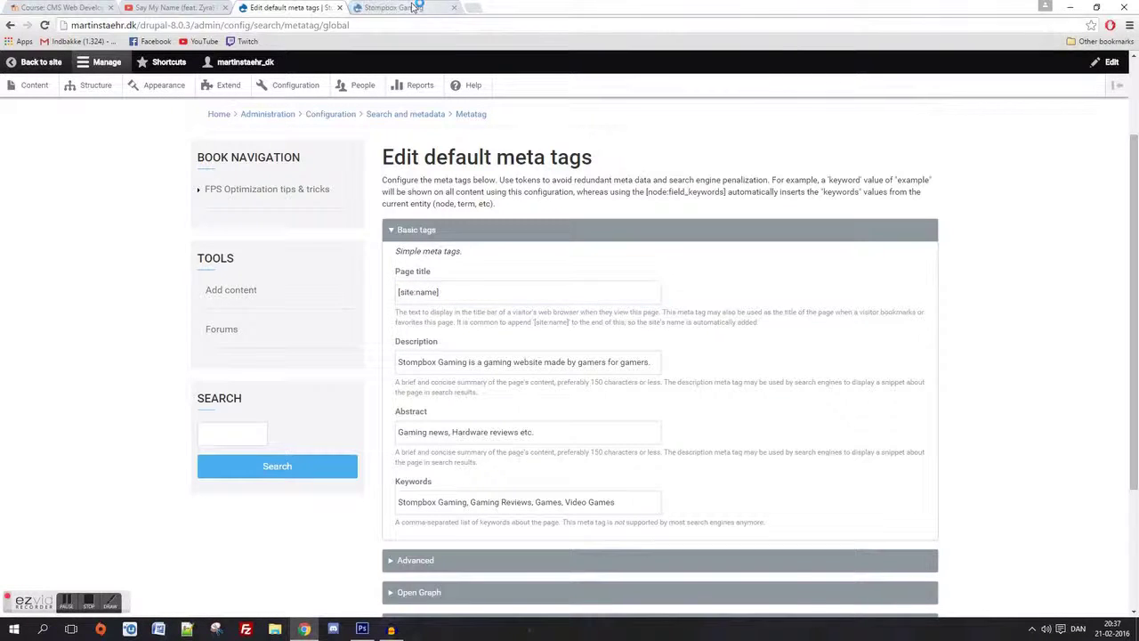
{"action": "left_click", "coordinate": [405, 11]}
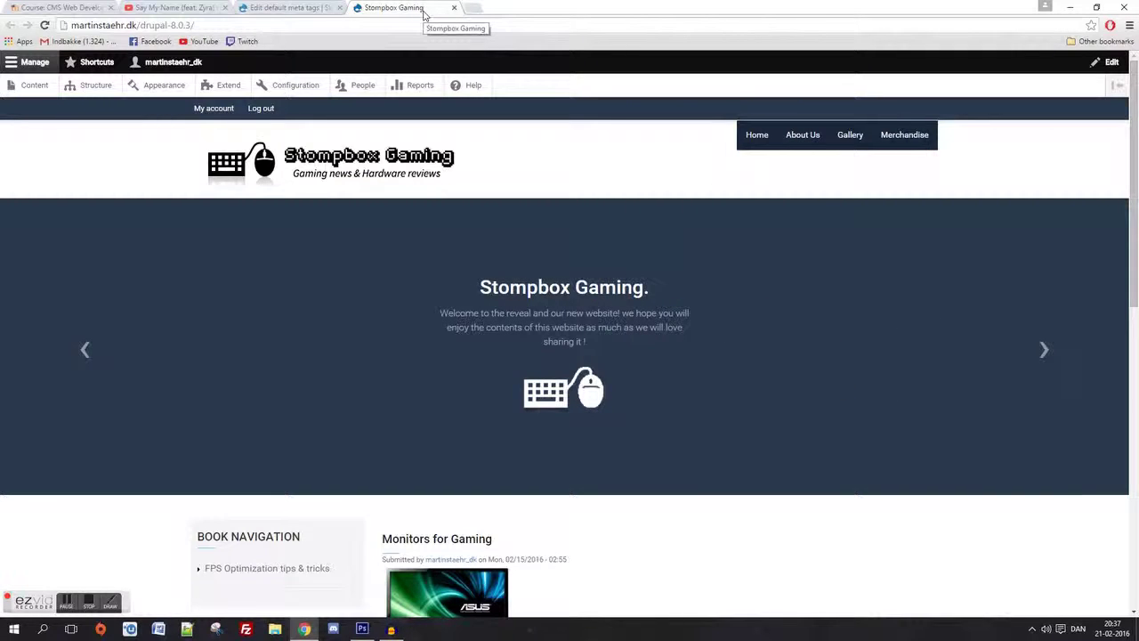
{"action": "left_click", "coordinate": [296, 7]}
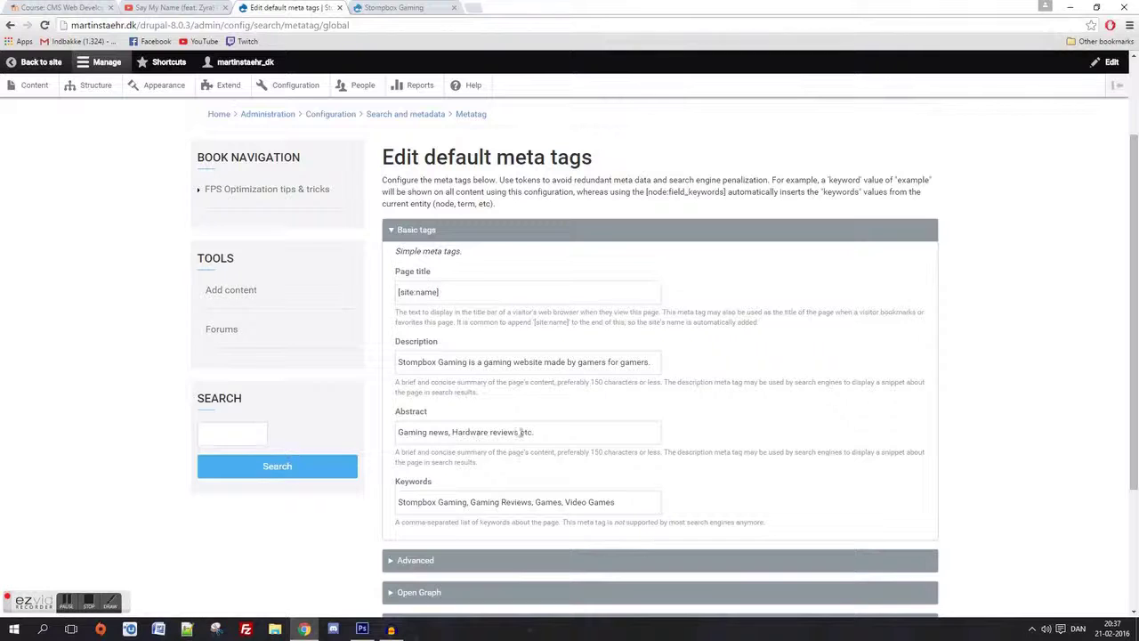
- Examine the Abstract text in the global basic tags by highlighting it
{"action": "left_click_drag", "start_coordinate": [552, 433], "coordinate": [381, 429]}
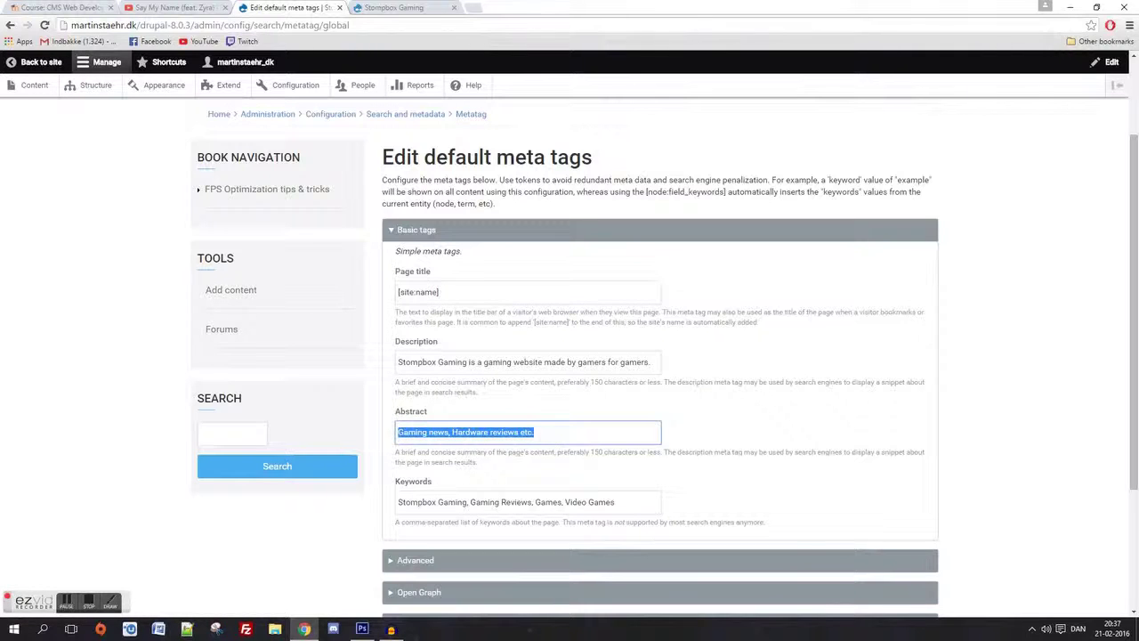
{"action": "left_click", "coordinate": [589, 442]}
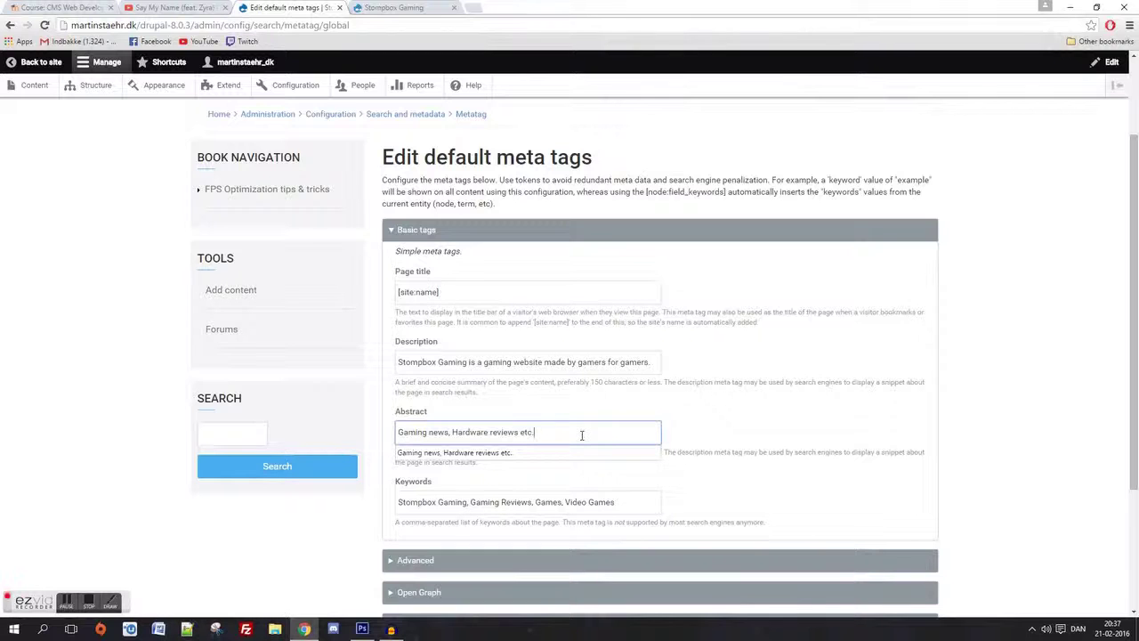
{"action": "left_click", "coordinate": [727, 444]}
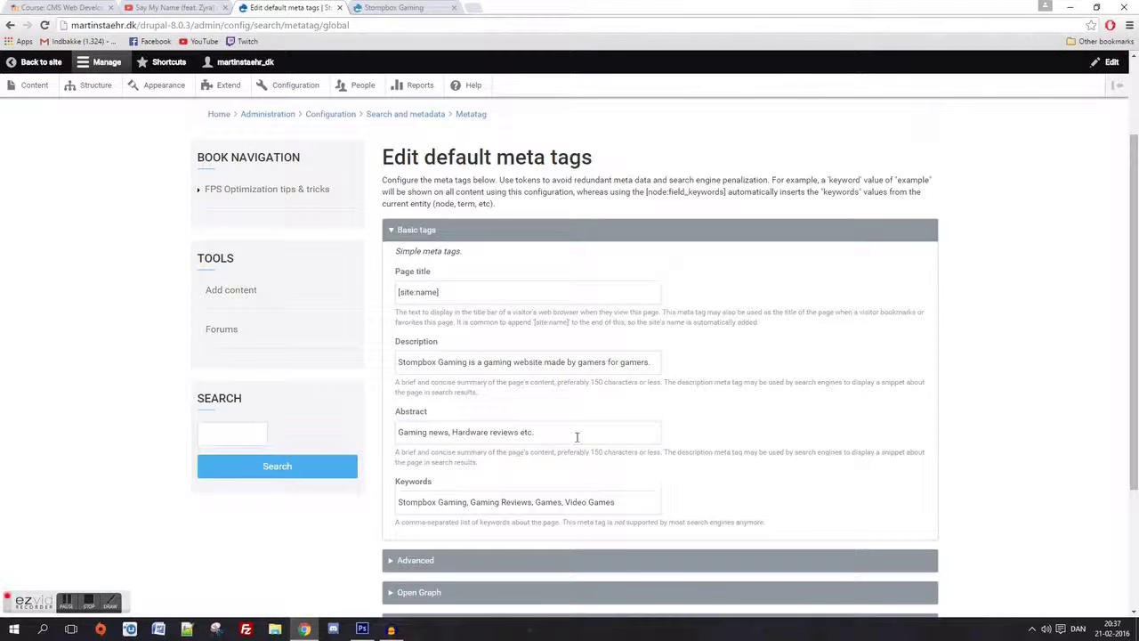
{"action": "left_click_drag", "start_coordinate": [572, 436], "coordinate": [397, 435]}
{"action": "left_click", "coordinate": [533, 435]}
{"action": "left_click_drag", "start_coordinate": [534, 435], "coordinate": [390, 444]}
{"action": "left_click", "coordinate": [557, 434]}
{"action": "left_click", "coordinate": [686, 440]}
- Examine the comma-separated list in the Keywords field of the global basic tags
{"action": "left_click_drag", "start_coordinate": [633, 503], "coordinate": [392, 503]}
{"action": "left_click", "coordinate": [634, 504]}
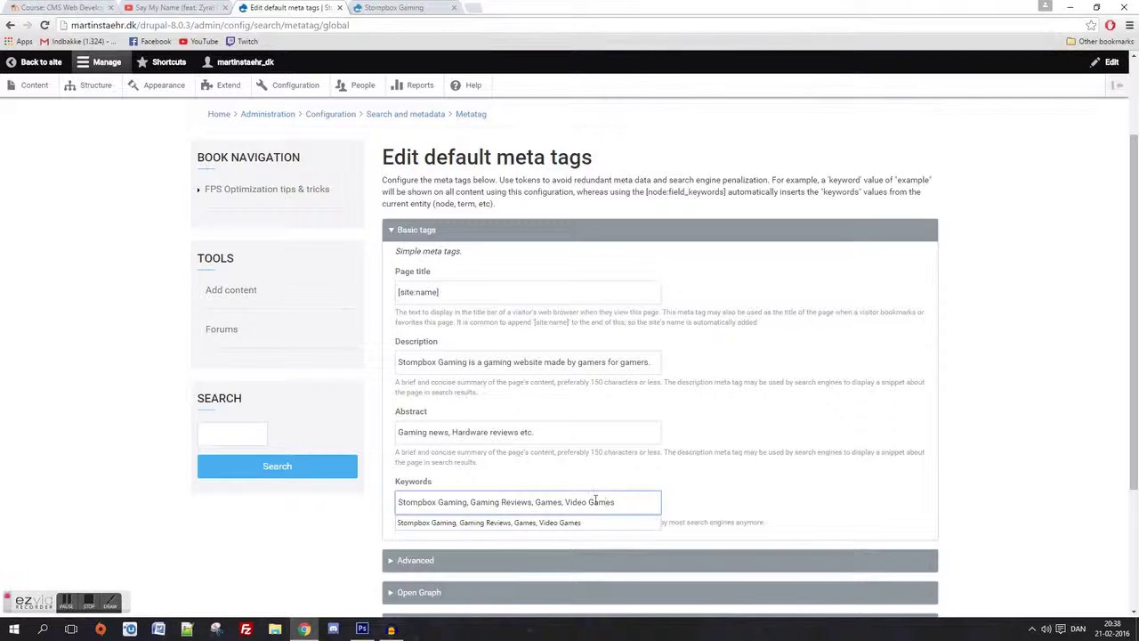
{"action": "left_click", "coordinate": [718, 512]}
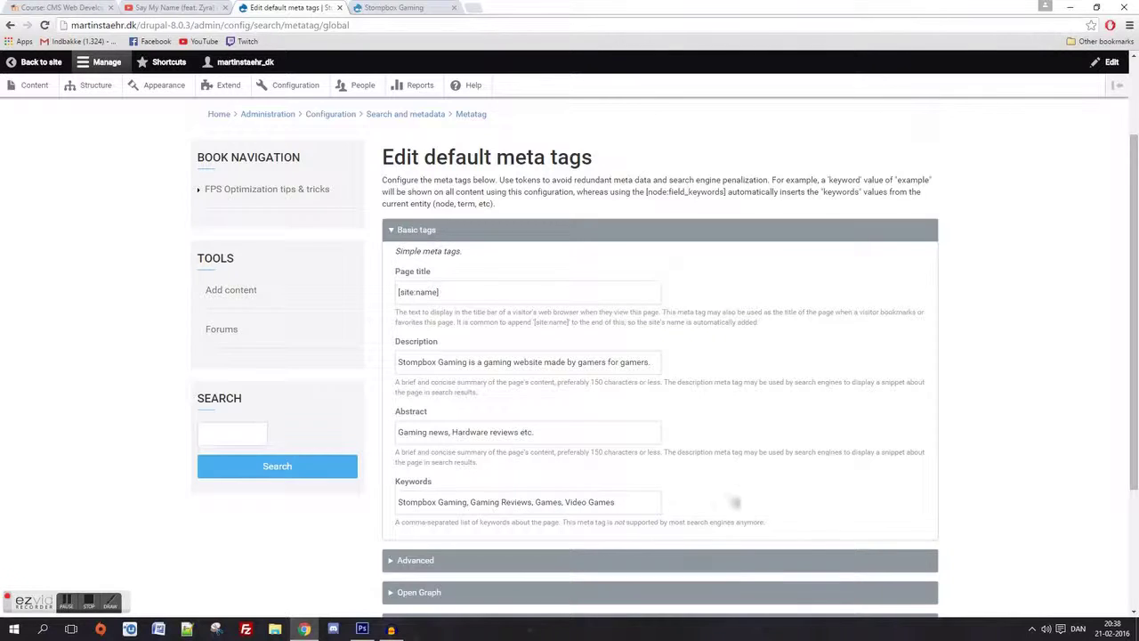
{"action": "left_click", "coordinate": [623, 502]}
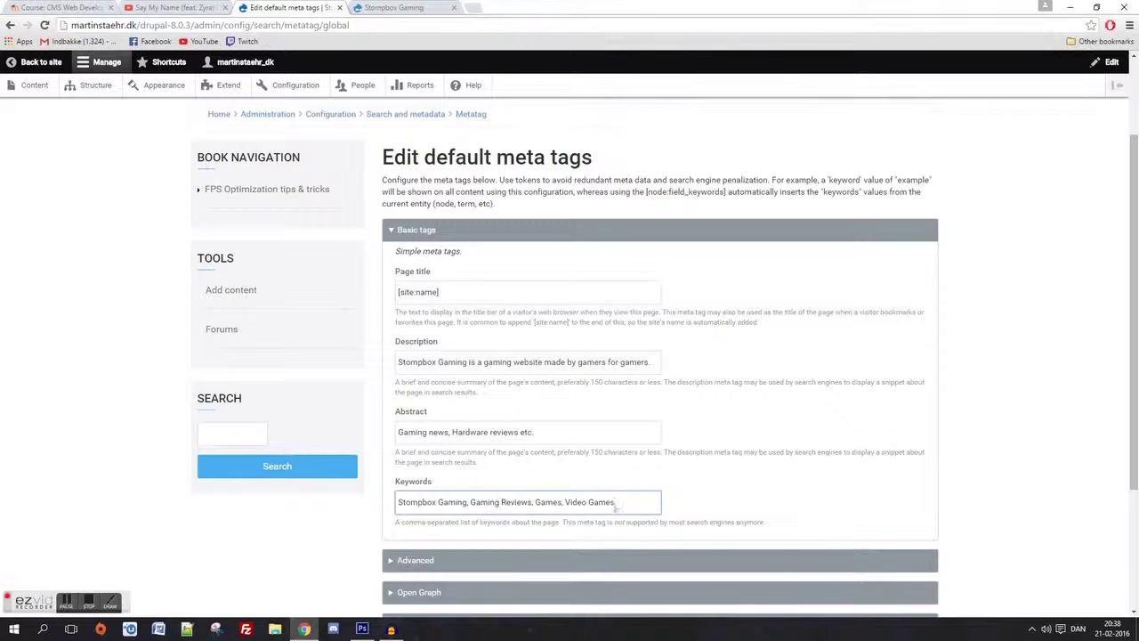
- Expand the Advanced meta tags and look through the Canonical URL, Robots, Shortlink URL, News Keywords and further fields
{"action": "scroll", "coordinate": [605, 520], "scroll_direction": "down", "scroll_amount": 2}
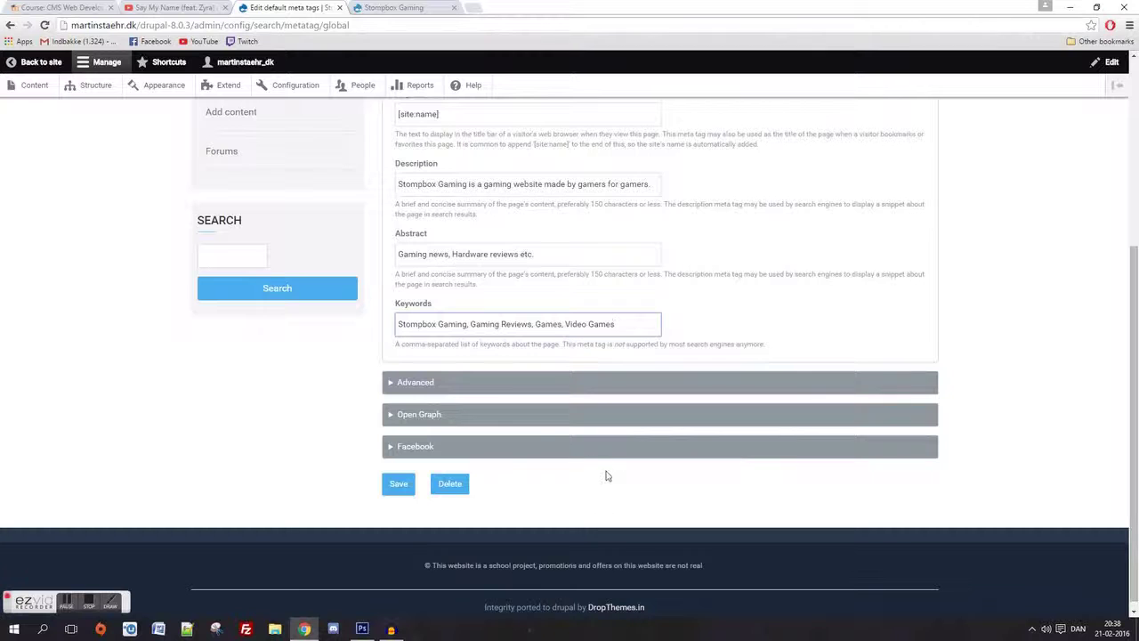
{"action": "left_click", "coordinate": [480, 383]}
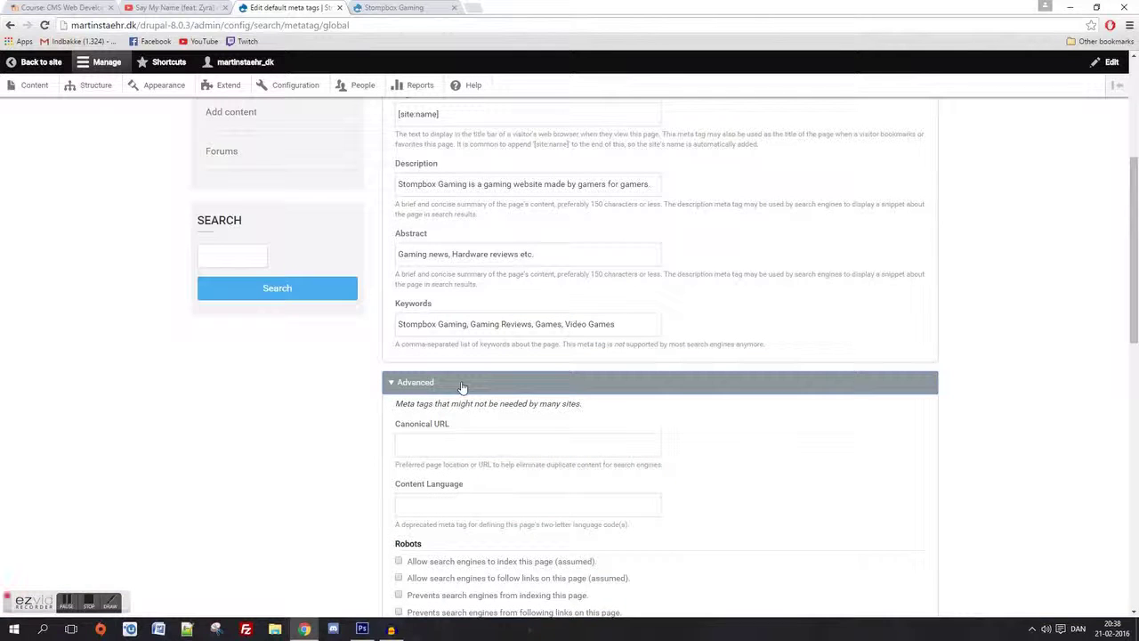
{"action": "scroll", "coordinate": [519, 390], "scroll_direction": "down", "scroll_amount": 2}
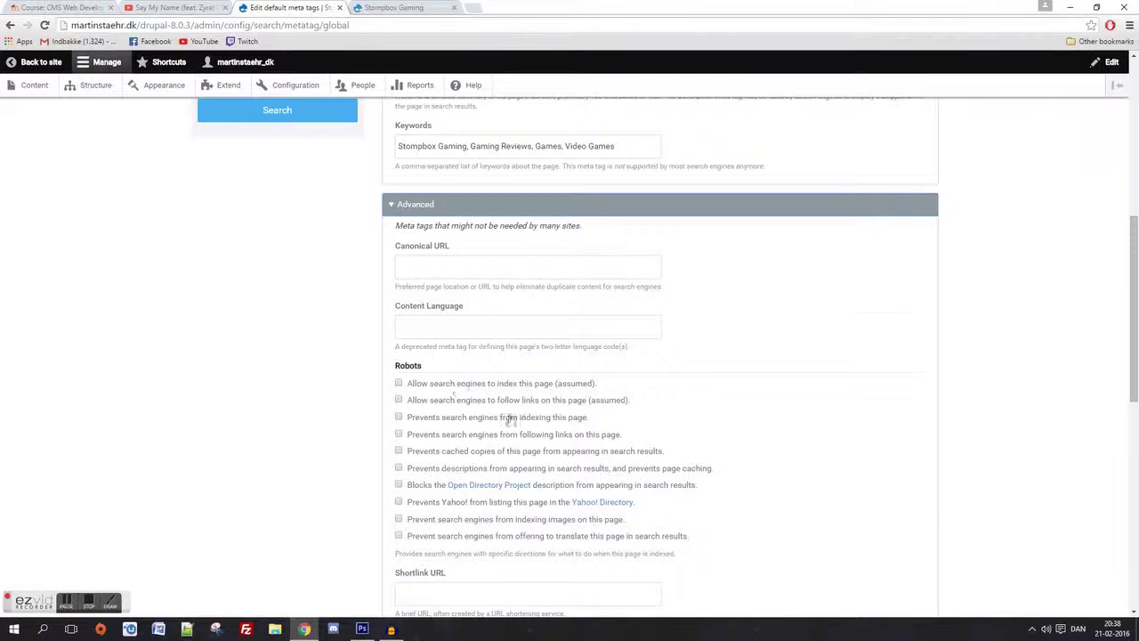
{"action": "scroll", "coordinate": [534, 433], "scroll_direction": "down", "scroll_amount": 1}
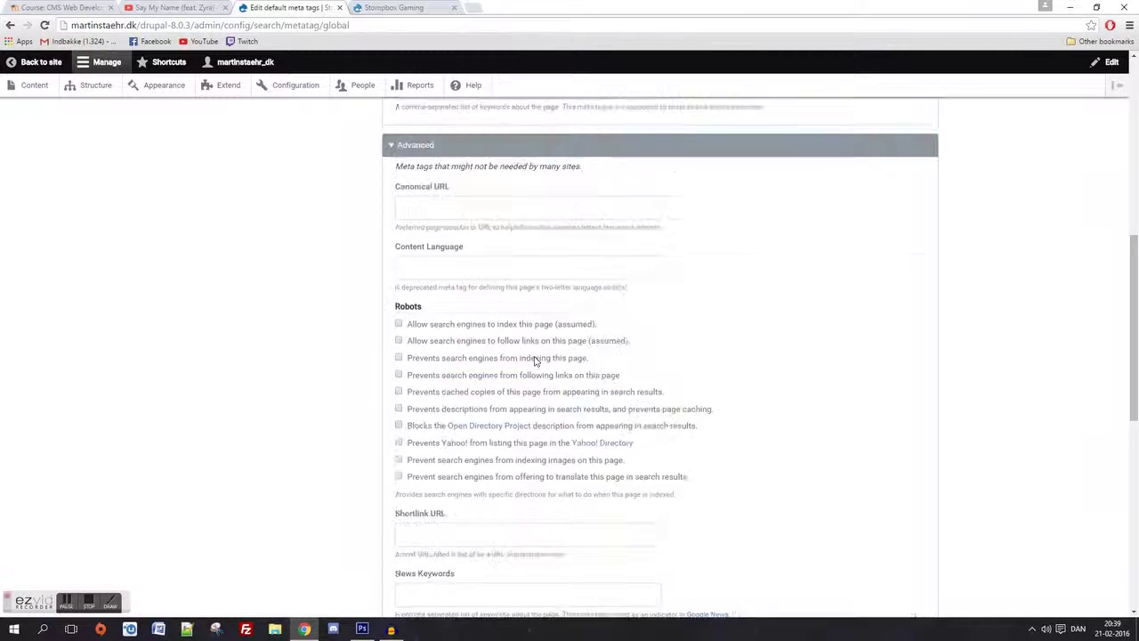
{"action": "scroll", "coordinate": [578, 388], "scroll_direction": "up", "scroll_amount": 1}
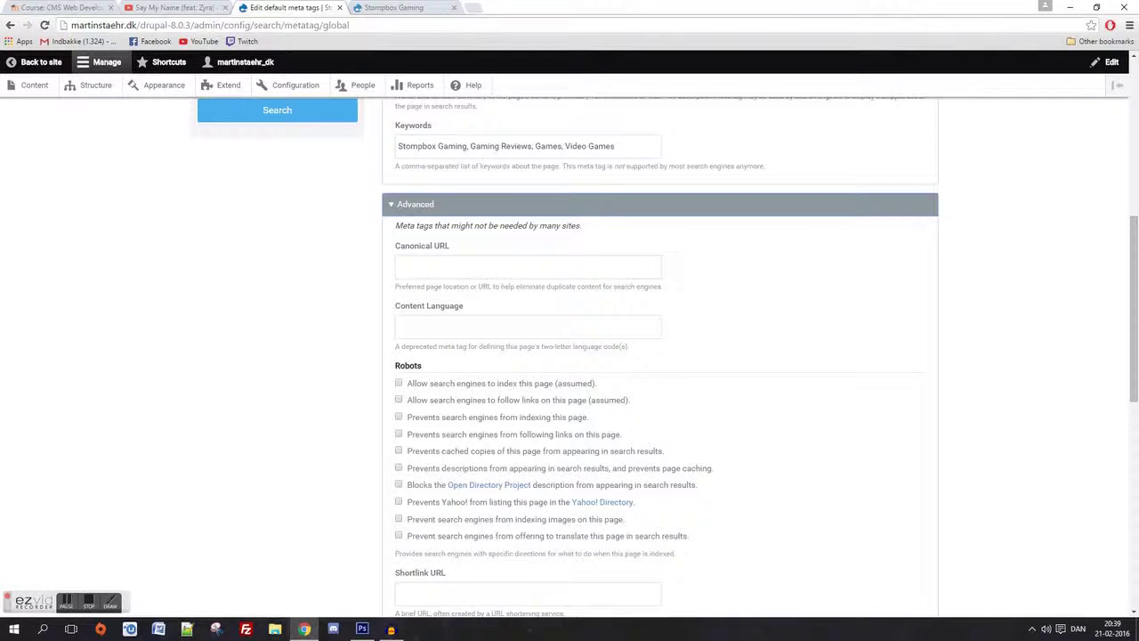
{"action": "scroll", "coordinate": [559, 455], "scroll_direction": "down", "scroll_amount": 1}
{"action": "scroll", "coordinate": [559, 455], "scroll_direction": "down", "scroll_amount": 5}
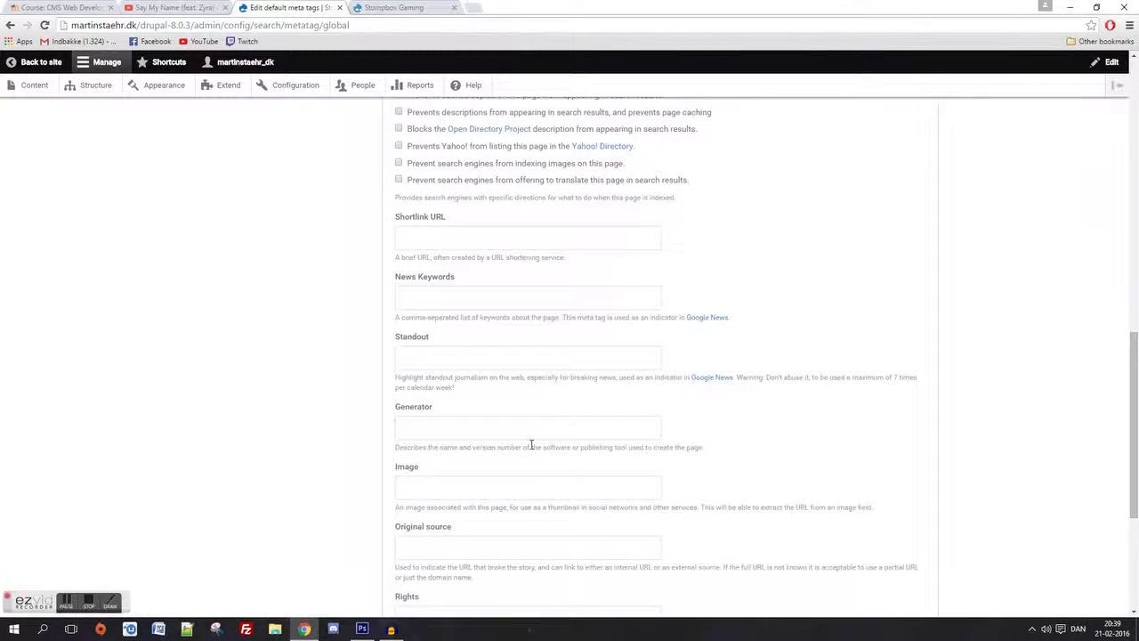
{"action": "scroll", "coordinate": [531, 444], "scroll_direction": "up", "scroll_amount": 6}
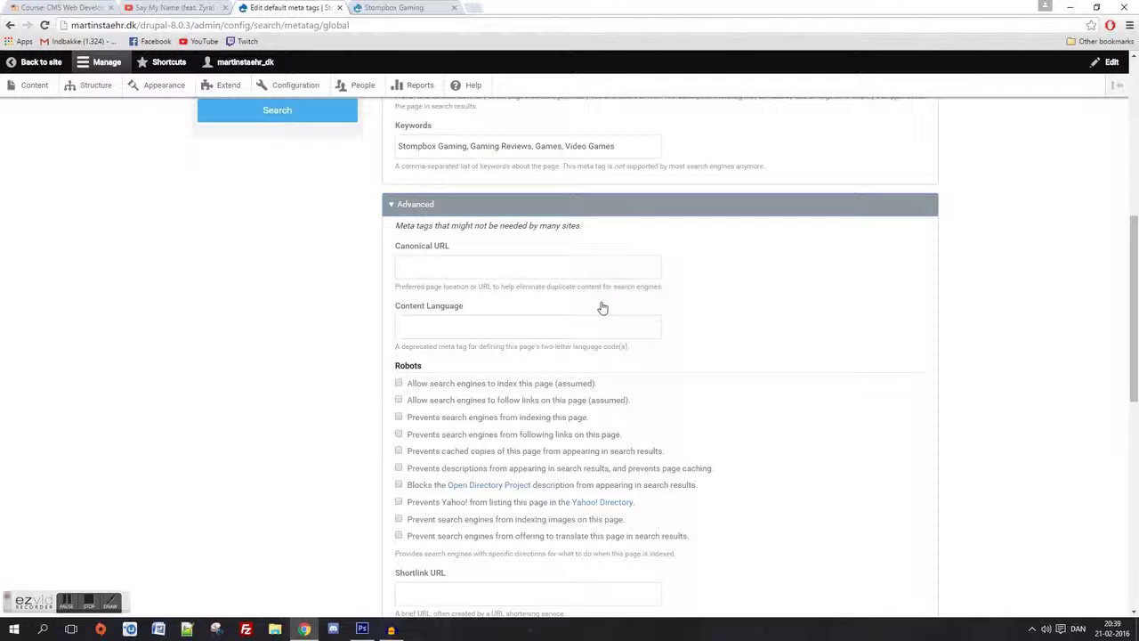
- Expand the Open Graph meta tags and examine the section's introduction and its Determiner and Site name fields
{"action": "scroll", "coordinate": [497, 317], "scroll_direction": "down", "scroll_amount": 5}
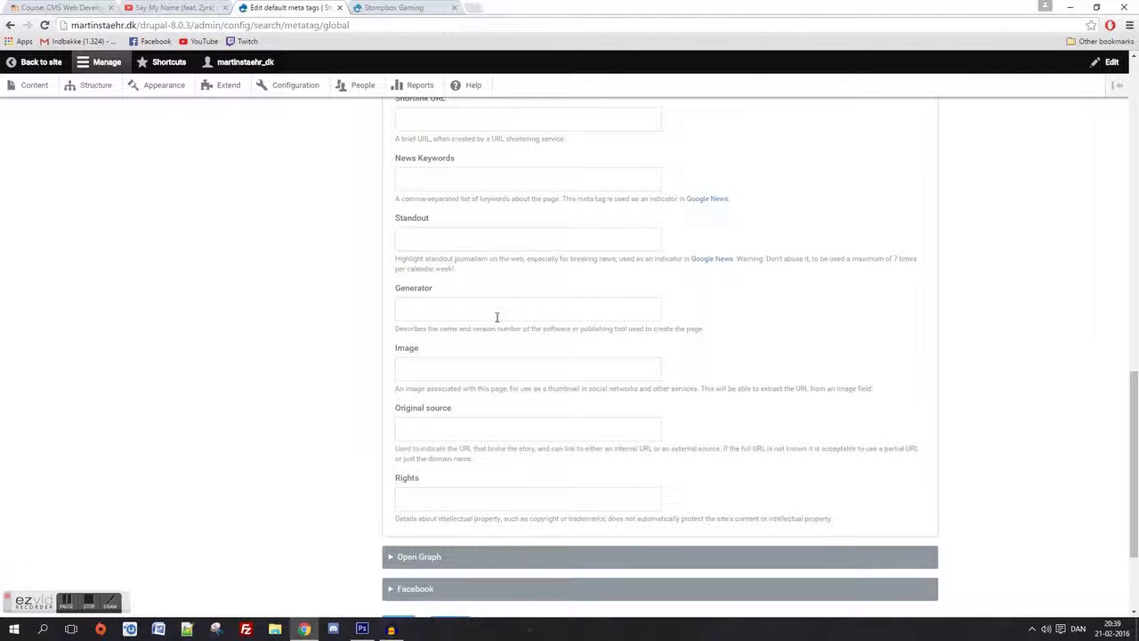
{"action": "left_click", "coordinate": [430, 556]}
{"action": "scroll", "coordinate": [498, 507], "scroll_direction": "down", "scroll_amount": 5}
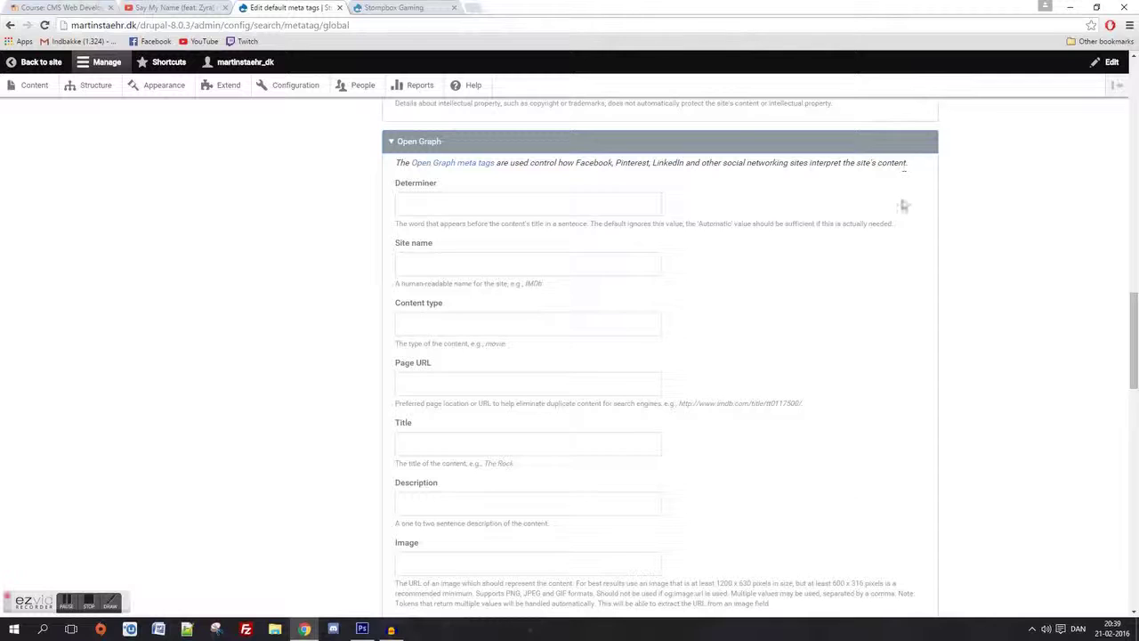
{"action": "left_click_drag", "start_coordinate": [917, 166], "coordinate": [564, 165]}
{"action": "left_click", "coordinate": [638, 184]}
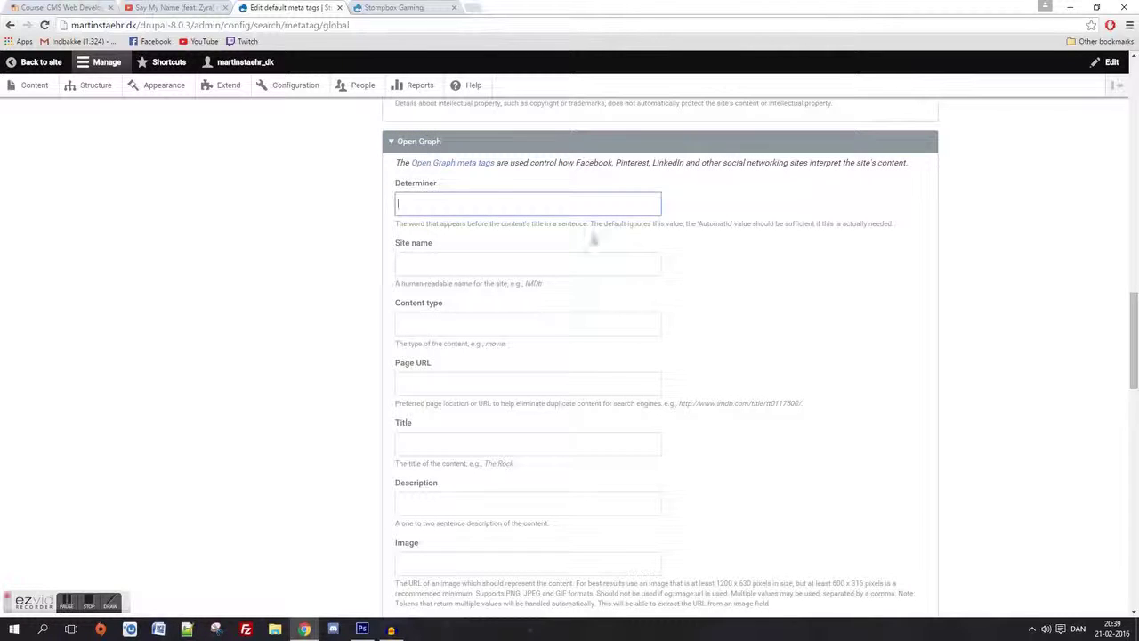
{"action": "left_click", "coordinate": [511, 262]}
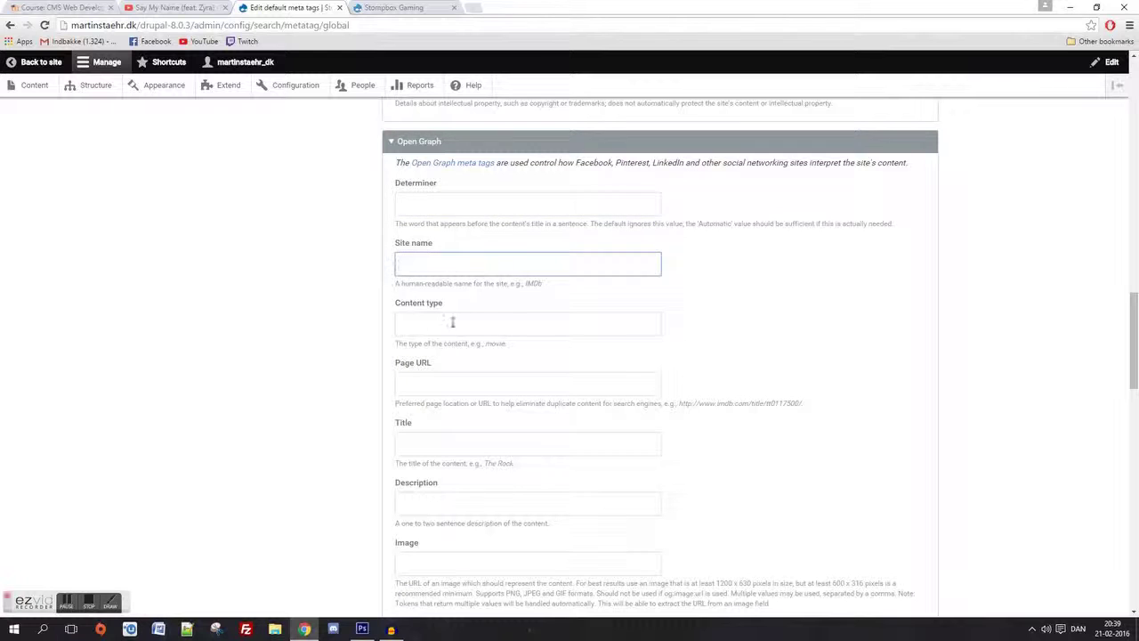
- Look through the remaining Open Graph fields, including Content type, Page URL, Title, Description and the image settings
{"action": "scroll", "coordinate": [456, 405], "scroll_direction": "down", "scroll_amount": 1}
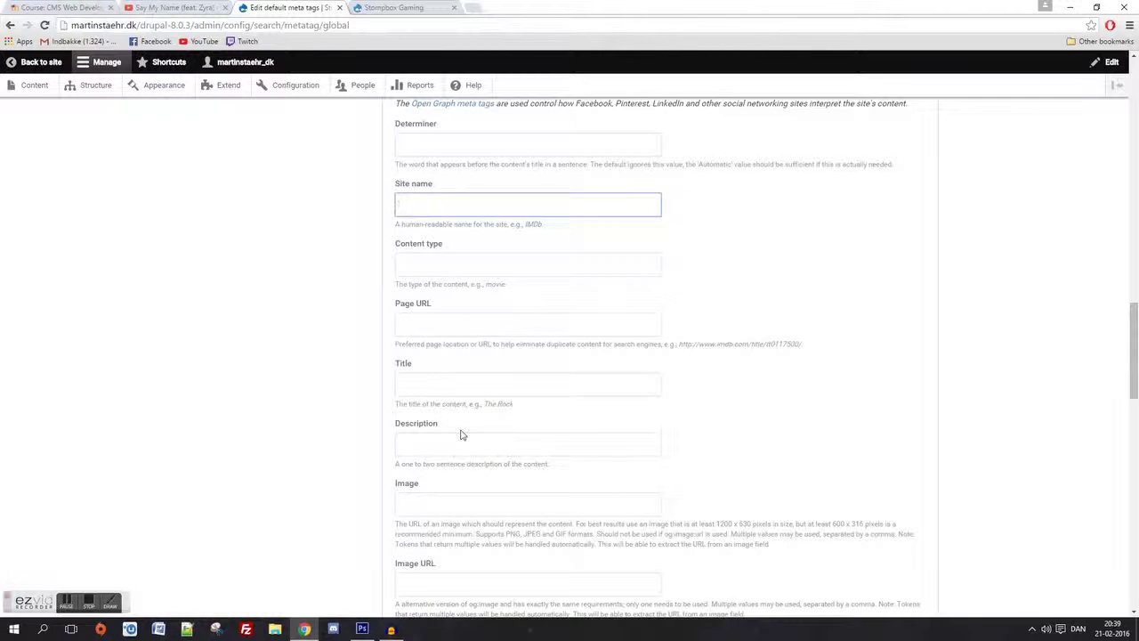
{"action": "scroll", "coordinate": [456, 418], "scroll_direction": "down", "scroll_amount": 5}
{"action": "scroll", "coordinate": [458, 441], "scroll_direction": "up", "scroll_amount": 20}
{"action": "scroll", "coordinate": [473, 418], "scroll_direction": "up", "scroll_amount": 5}
{"action": "scroll", "coordinate": [473, 419], "scroll_direction": "down", "scroll_amount": 15}
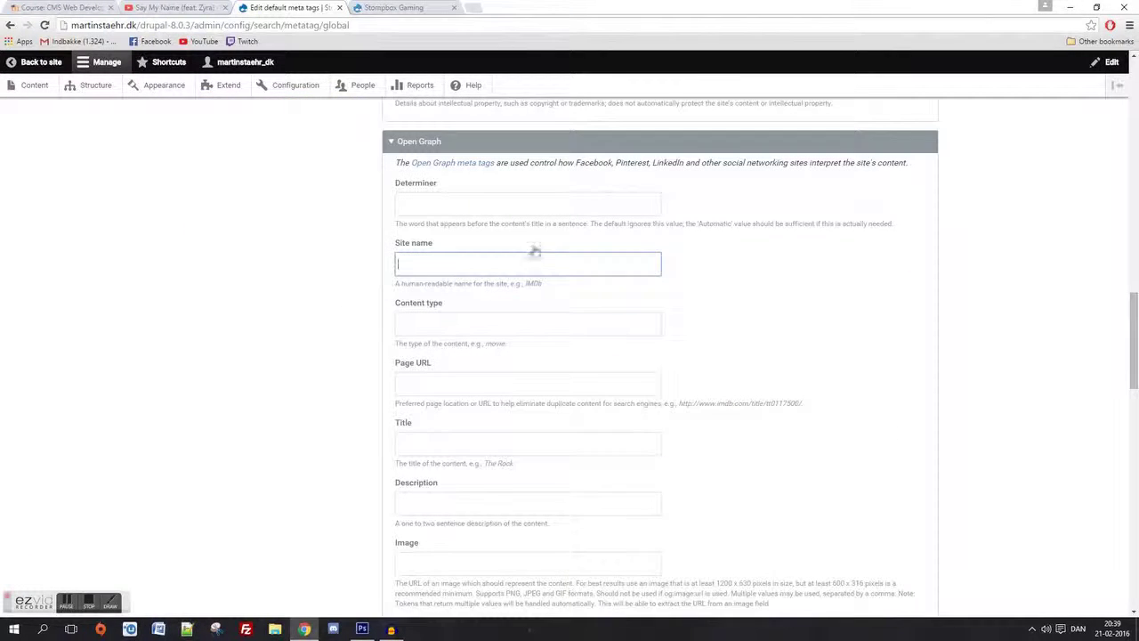
{"action": "scroll", "coordinate": [434, 347], "scroll_direction": "down", "scroll_amount": 2}
{"action": "scroll", "coordinate": [434, 347], "scroll_direction": "up", "scroll_amount": 3}
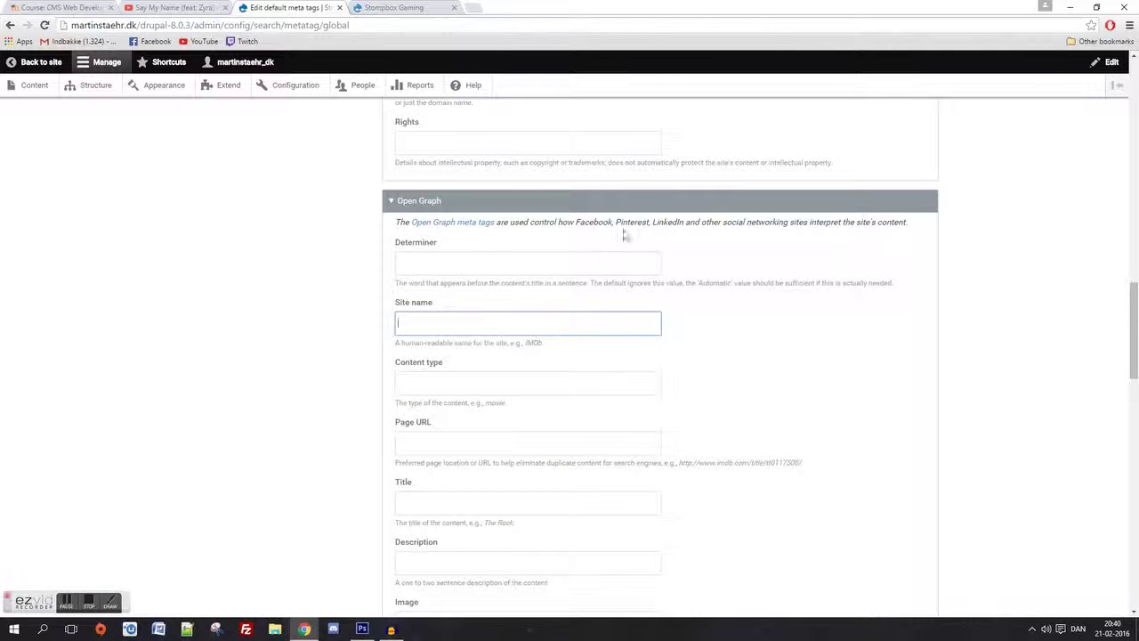
{"action": "scroll", "coordinate": [657, 383], "scroll_direction": "down", "scroll_amount": 7}
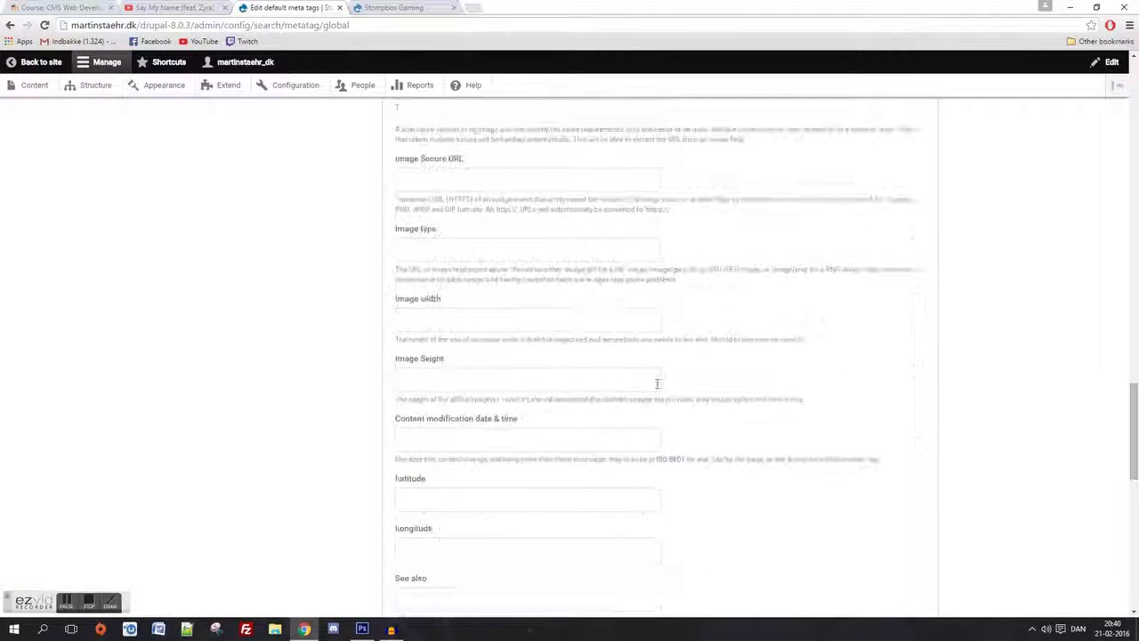
{"action": "scroll", "coordinate": [656, 383], "scroll_direction": "down", "scroll_amount": 10}
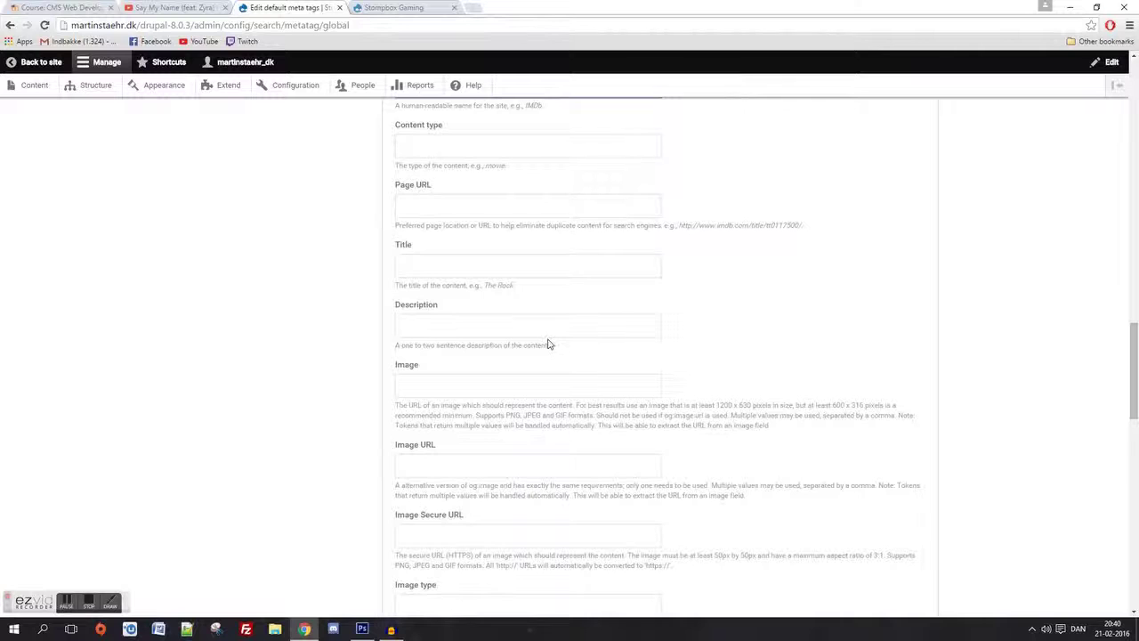
{"action": "scroll", "coordinate": [549, 344], "scroll_direction": "up", "scroll_amount": 2}
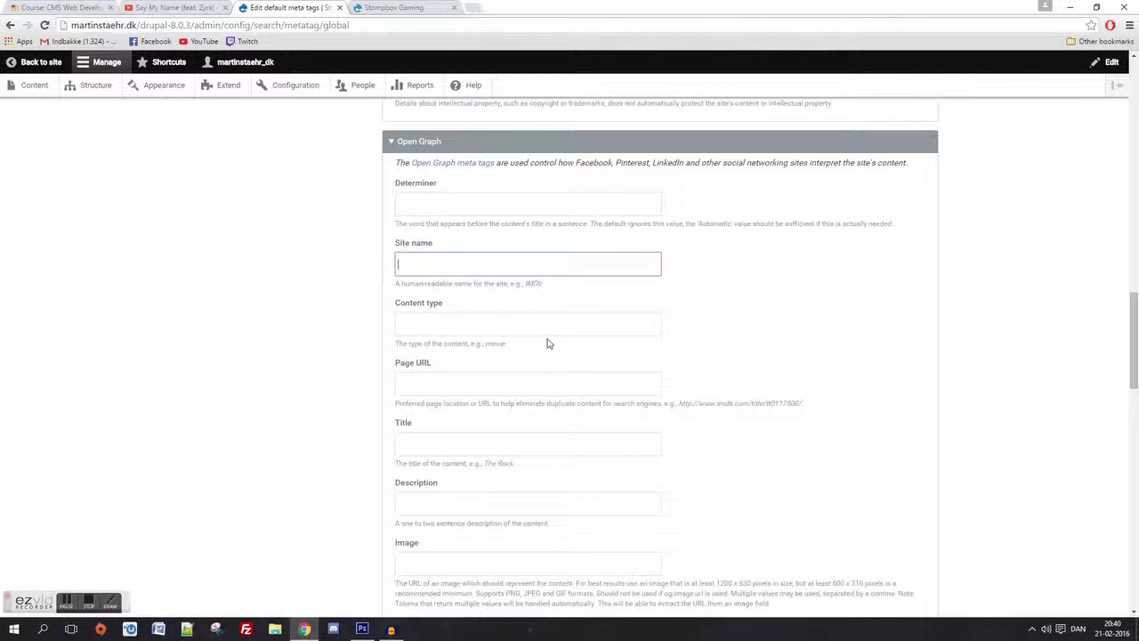
- Expand the Facebook meta tags and examine the section's explanation by highlighting it
{"action": "scroll", "coordinate": [548, 344], "scroll_direction": "down", "scroll_amount": 10}
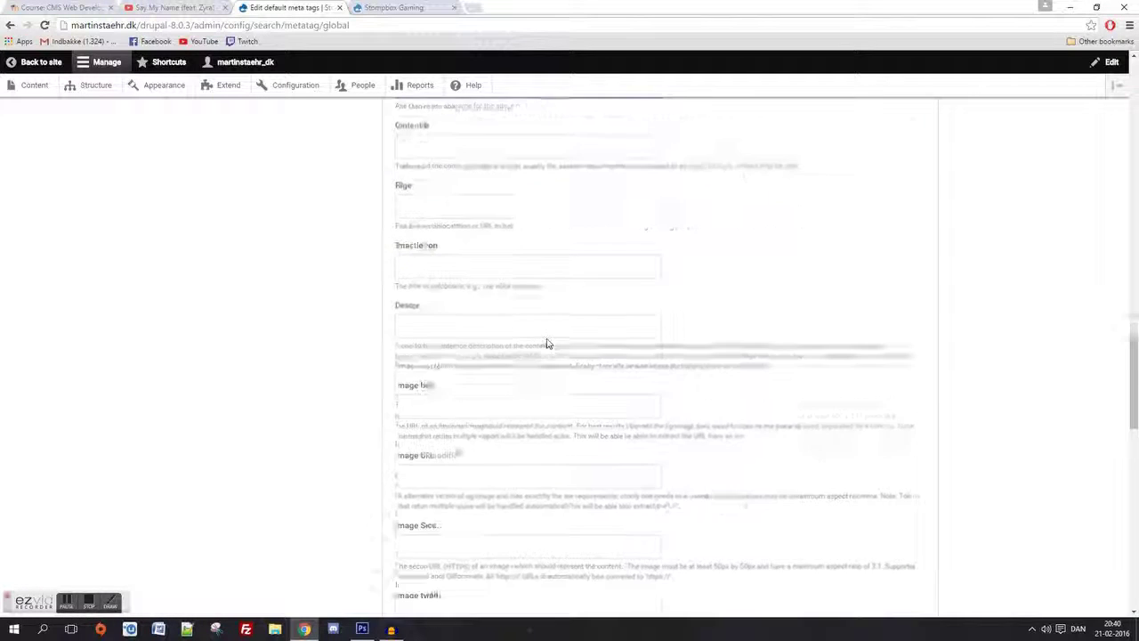
{"action": "left_click", "coordinate": [543, 435]}
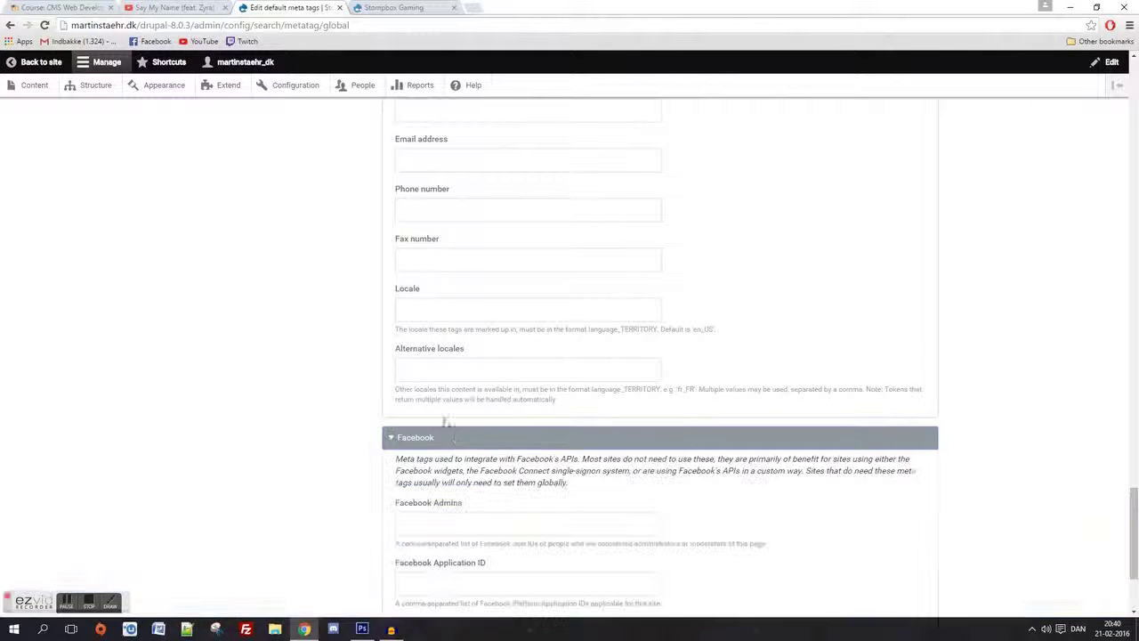
{"action": "scroll", "coordinate": [543, 393], "scroll_direction": "down", "scroll_amount": 2}
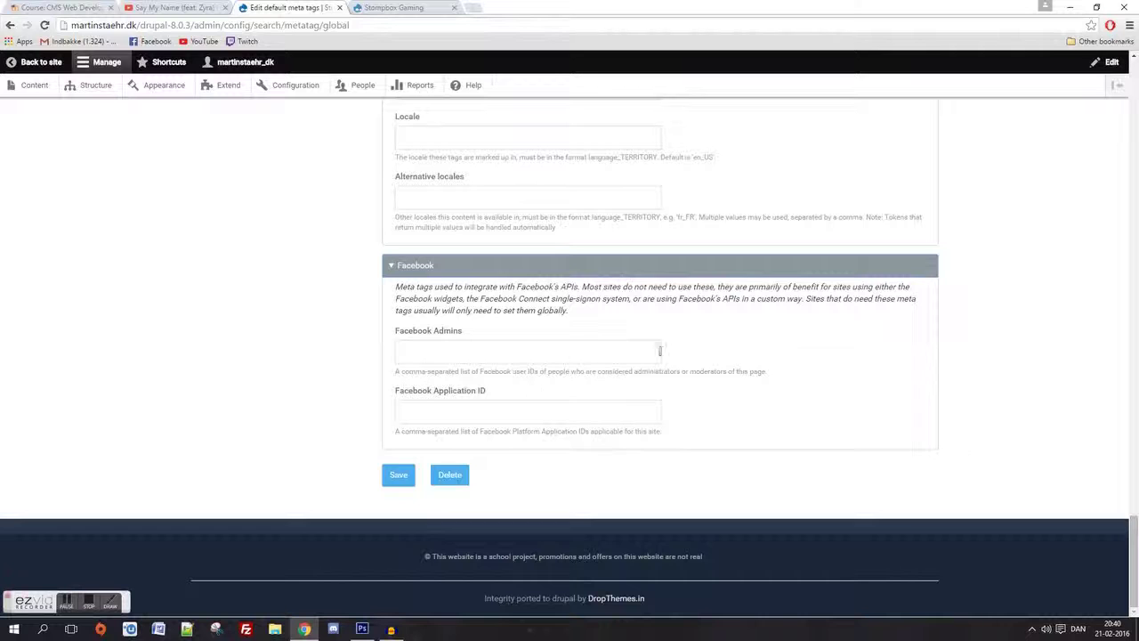
{"action": "triple_click", "coordinate": [551, 310]}
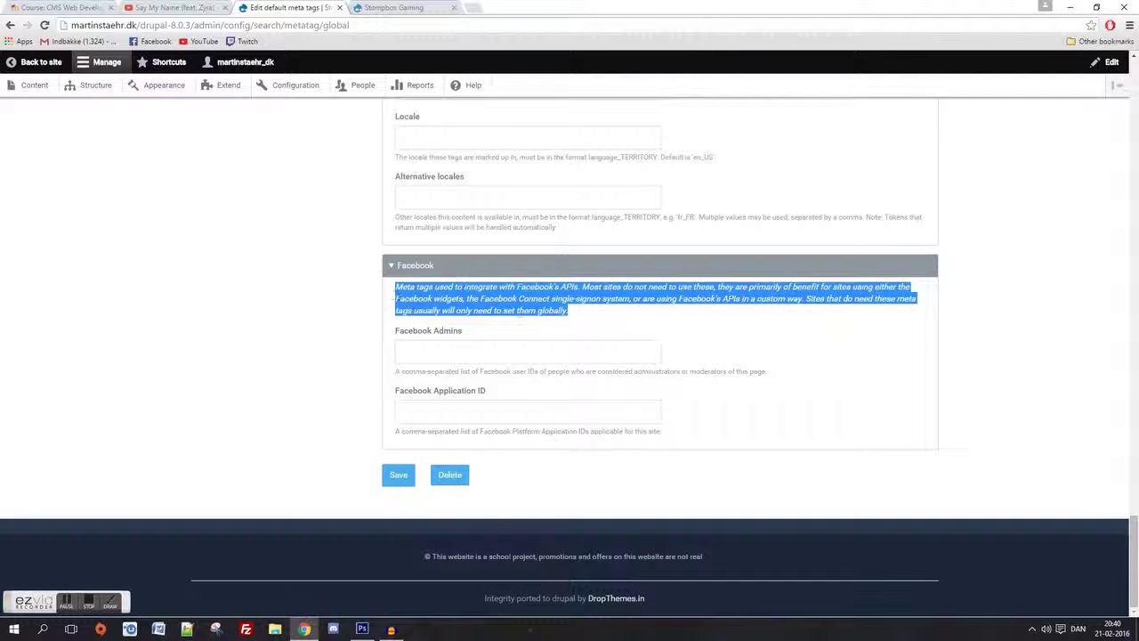
{"action": "left_click", "coordinate": [522, 324]}
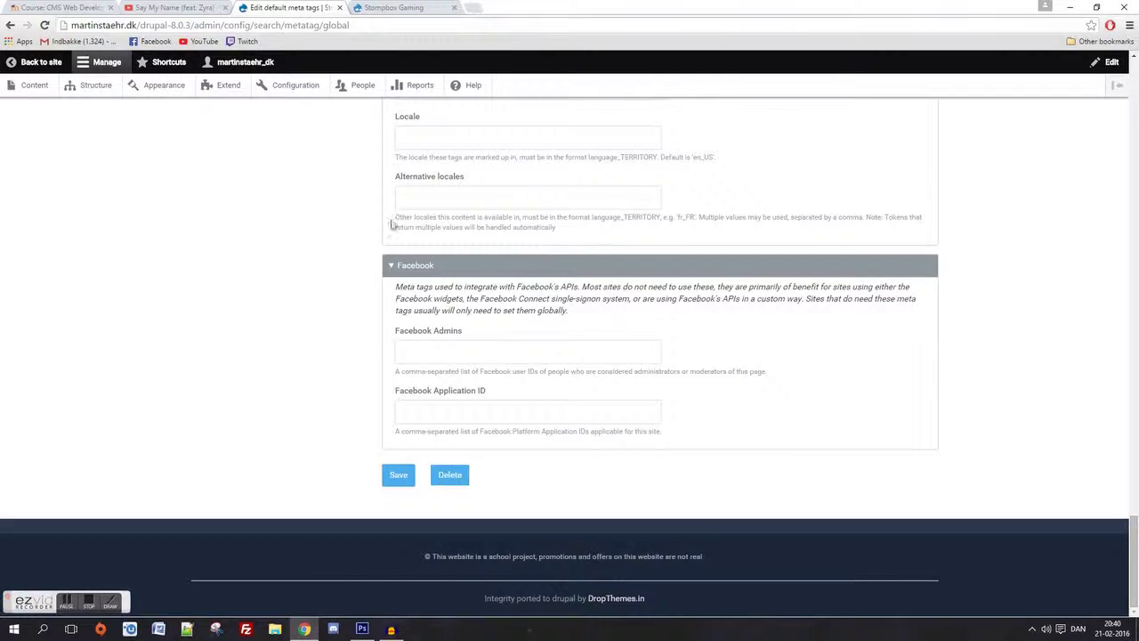
- Review the Page title, Description, Abstract and Keywords in the basic tags again, with a glance at the site's home page
{"action": "scroll", "coordinate": [394, 223], "scroll_direction": "up", "scroll_amount": 15}
{"action": "scroll", "coordinate": [431, 294], "scroll_direction": "up", "scroll_amount": 15}
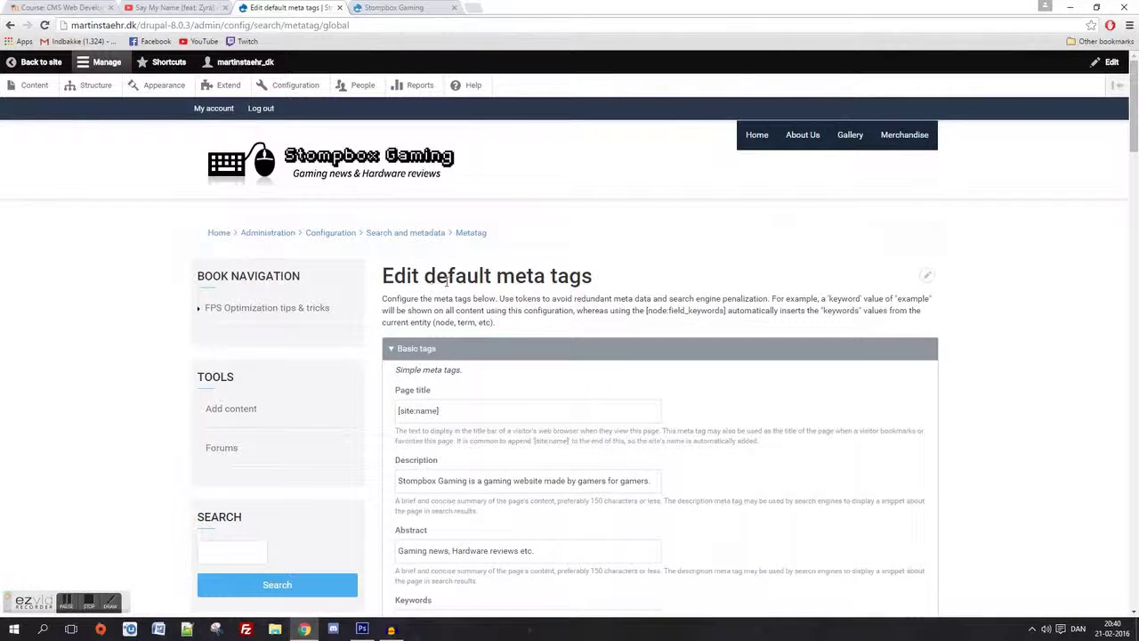
{"action": "left_click", "coordinate": [392, 7]}
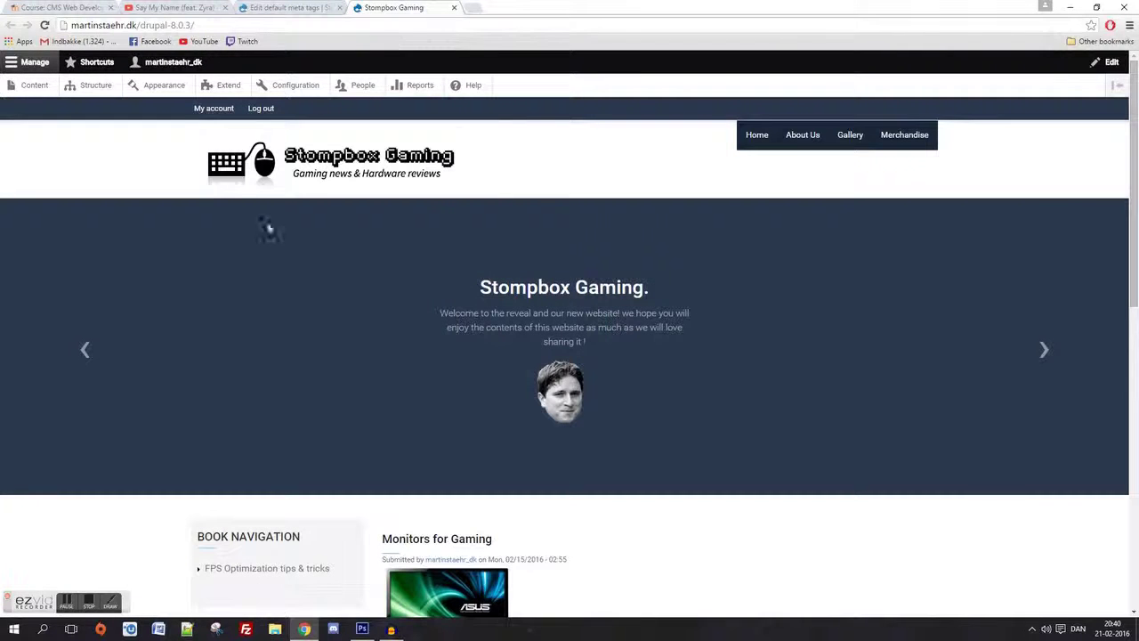
{"action": "left_click", "coordinate": [283, 7]}
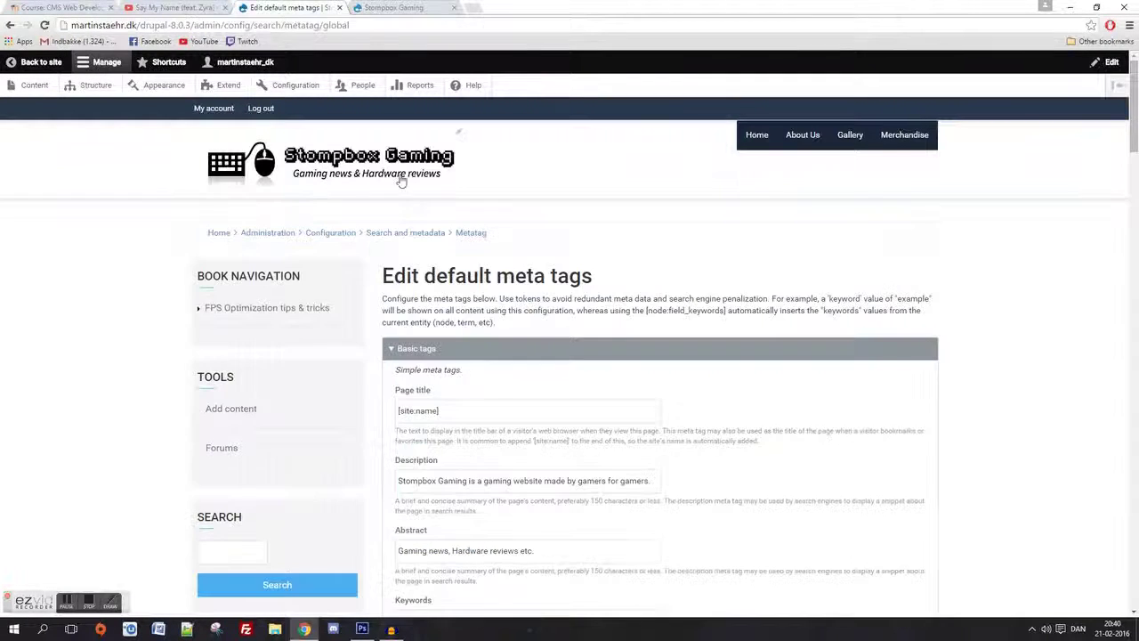
{"action": "scroll", "coordinate": [439, 233], "scroll_direction": "down", "scroll_amount": 3}
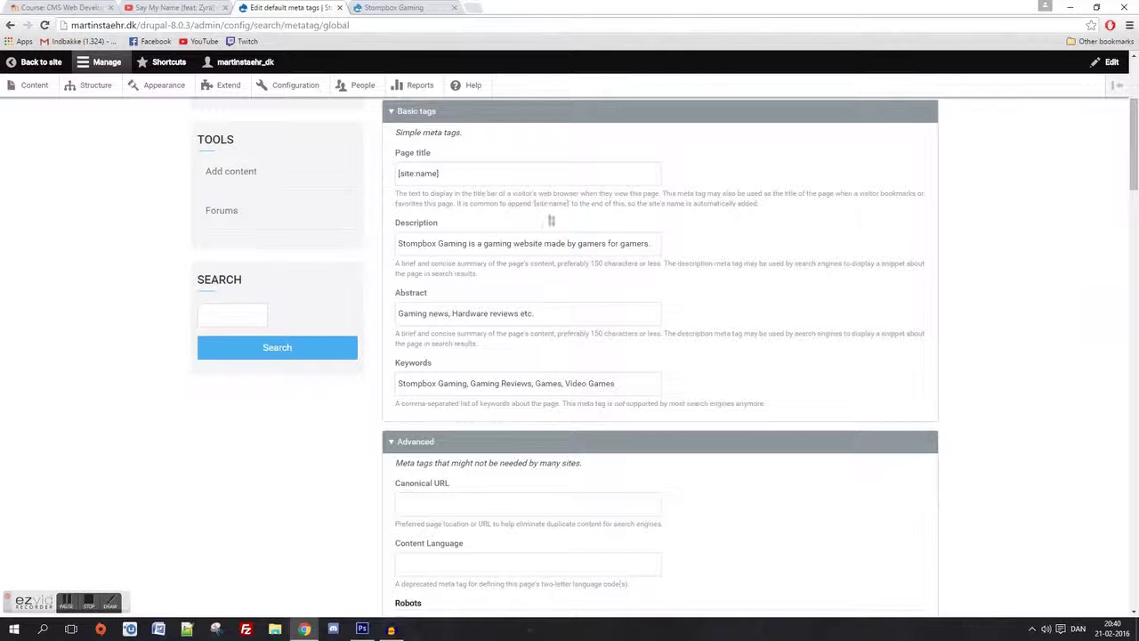
- Inspect the site home page's HTML in the developer tools, enlarge the inspector and expand the head element
{"action": "left_click", "coordinate": [394, 8]}
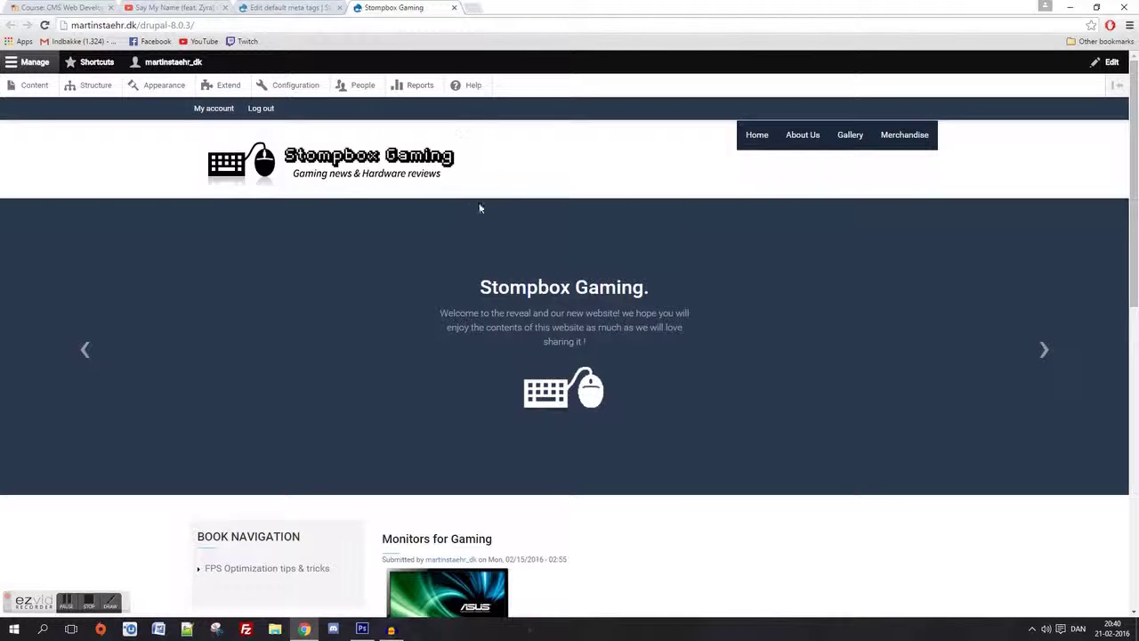
{"action": "right_click", "coordinate": [516, 180]}
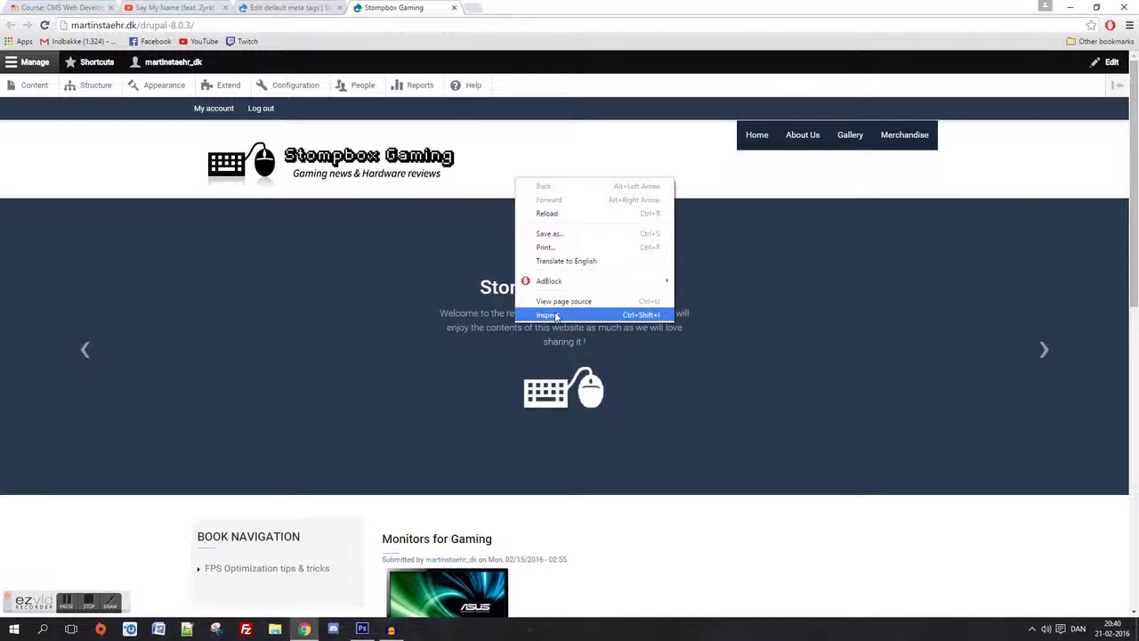
{"action": "left_click", "coordinate": [552, 315]}
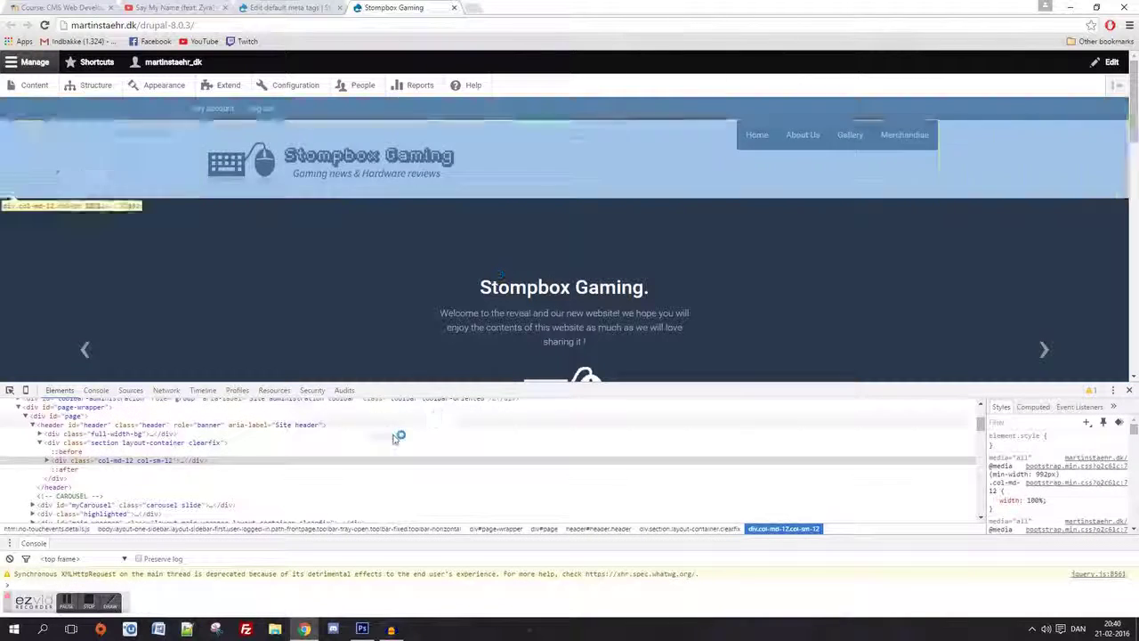
{"action": "scroll", "coordinate": [241, 474], "scroll_direction": "up", "scroll_amount": 3}
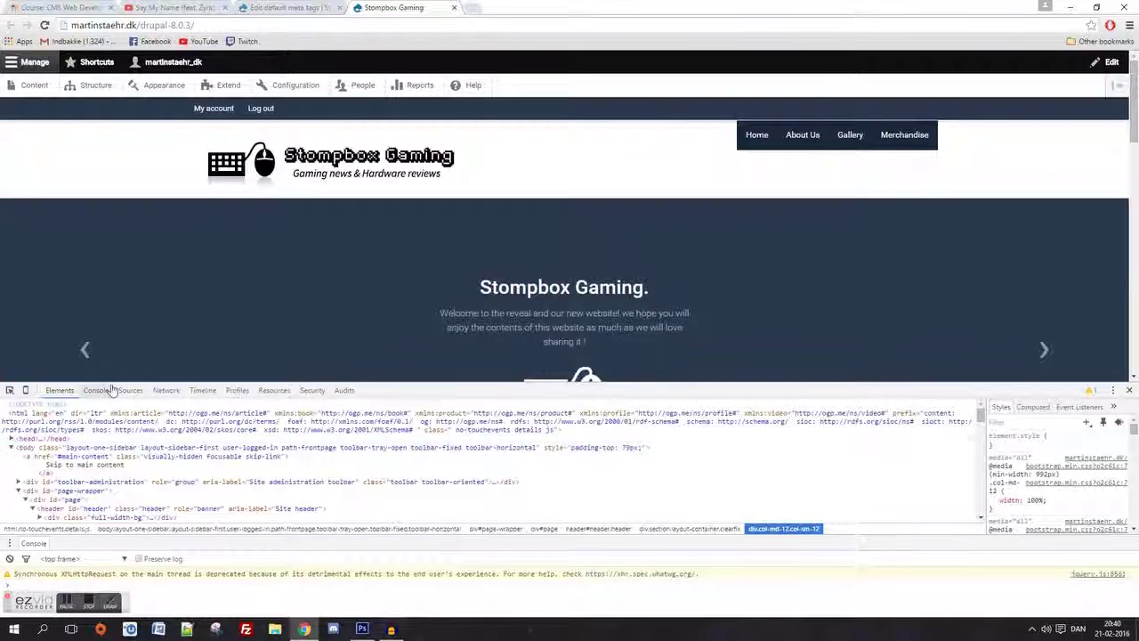
{"action": "left_click_drag", "start_coordinate": [112, 385], "coordinate": [53, 290]}
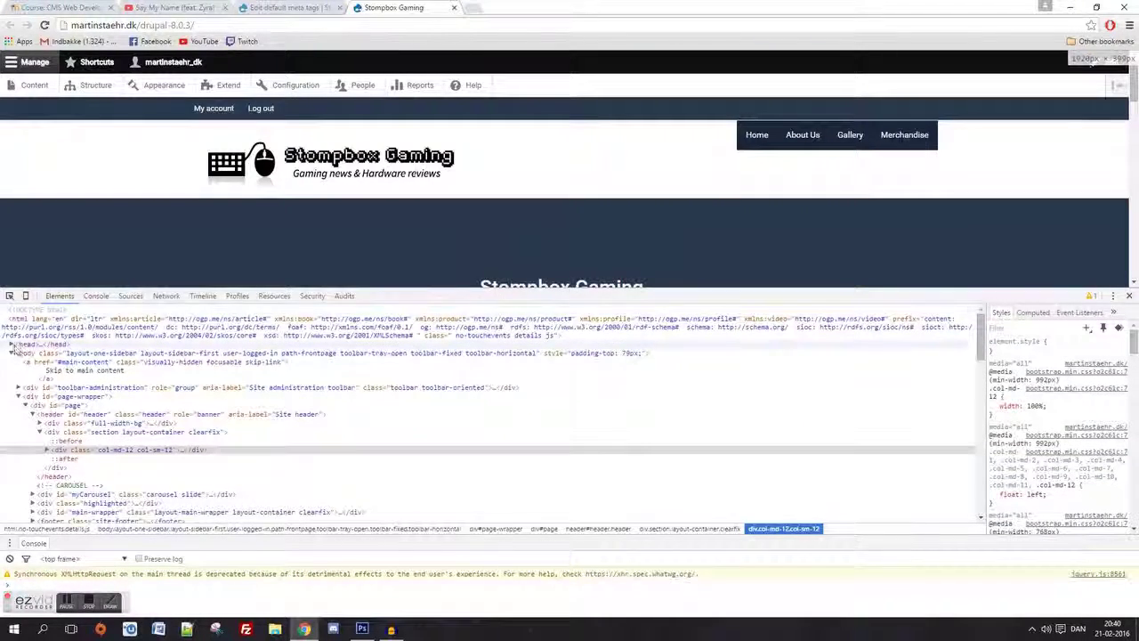
{"action": "left_click", "coordinate": [12, 346]}
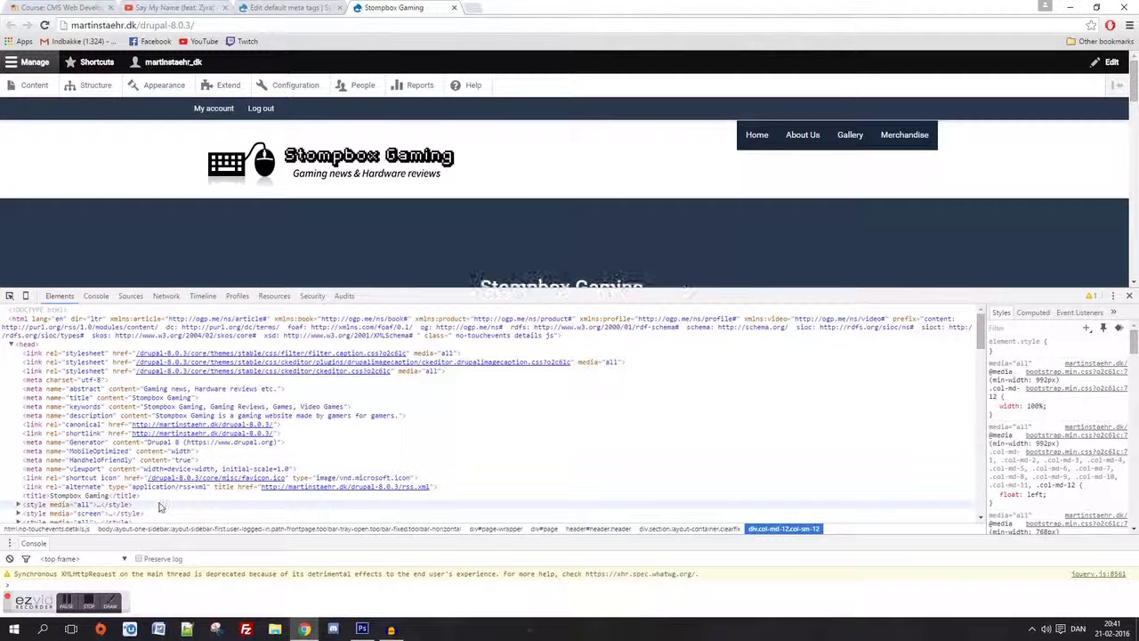
- Examine the abstract, title, keywords and description meta tags in the home page's head, and close the developer tools
{"action": "scroll", "coordinate": [133, 494], "scroll_direction": "down", "scroll_amount": 2}
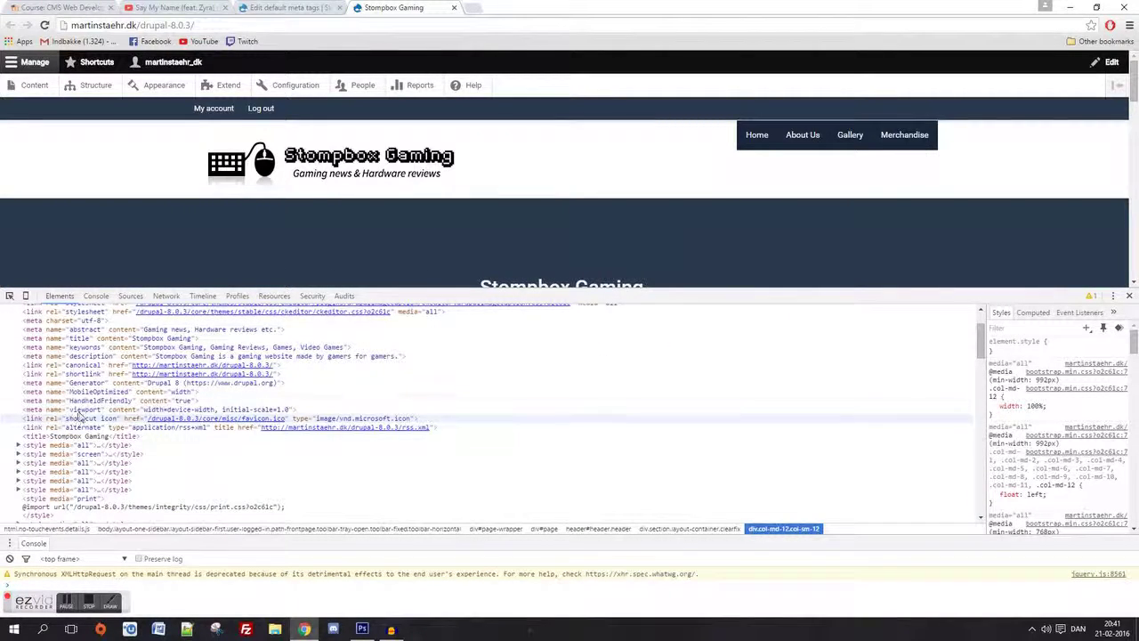
{"action": "scroll", "coordinate": [79, 414], "scroll_direction": "up", "scroll_amount": 2}
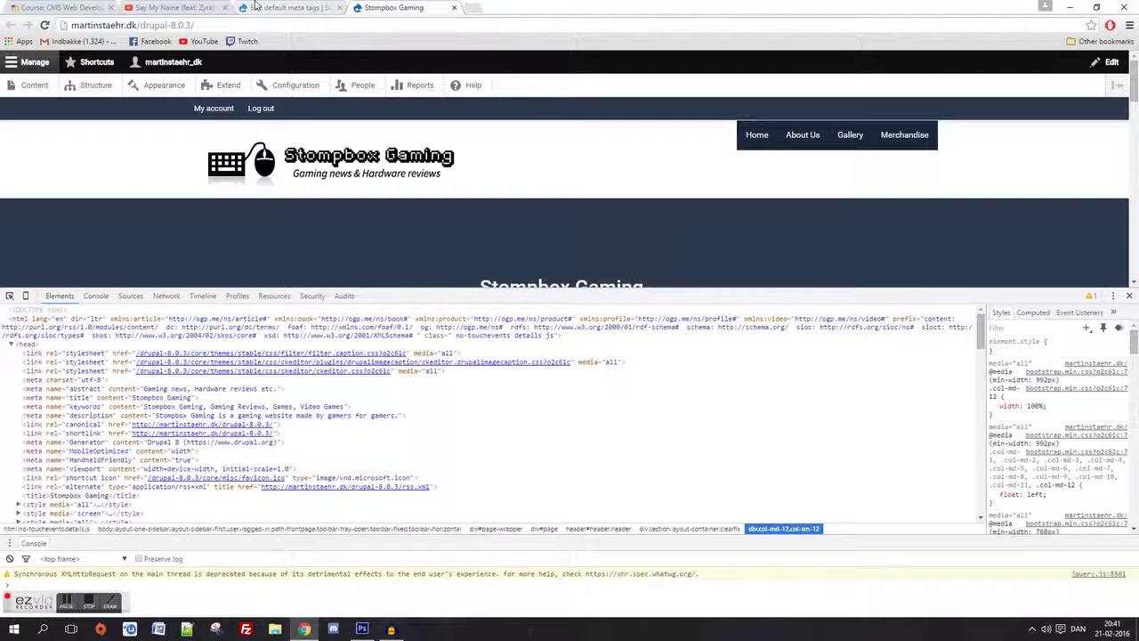
{"action": "left_click", "coordinate": [1129, 297]}
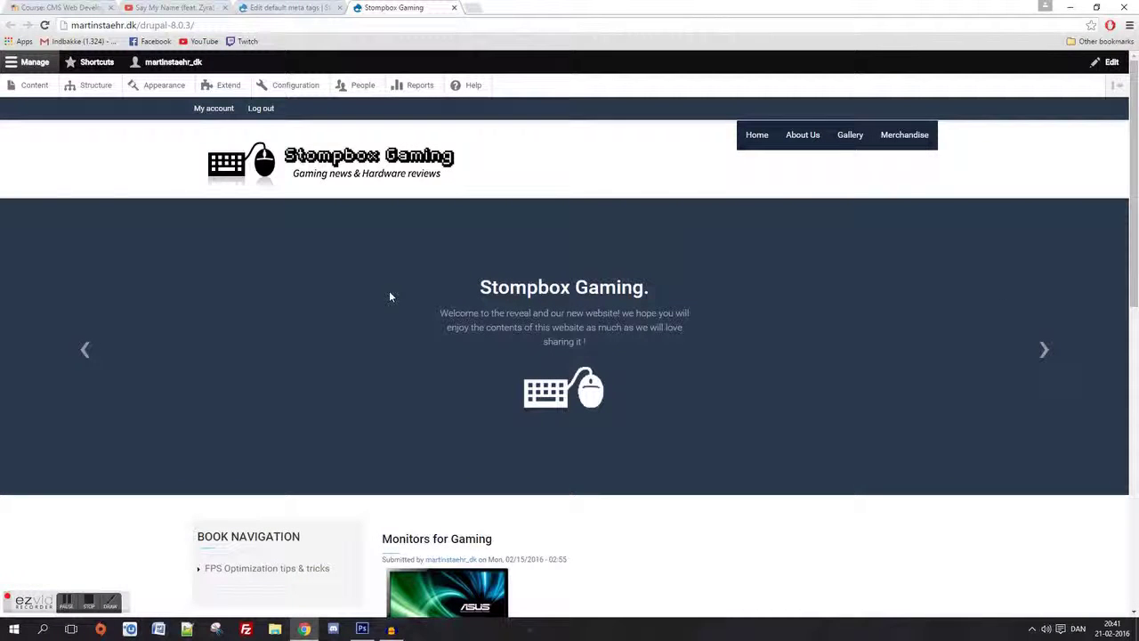